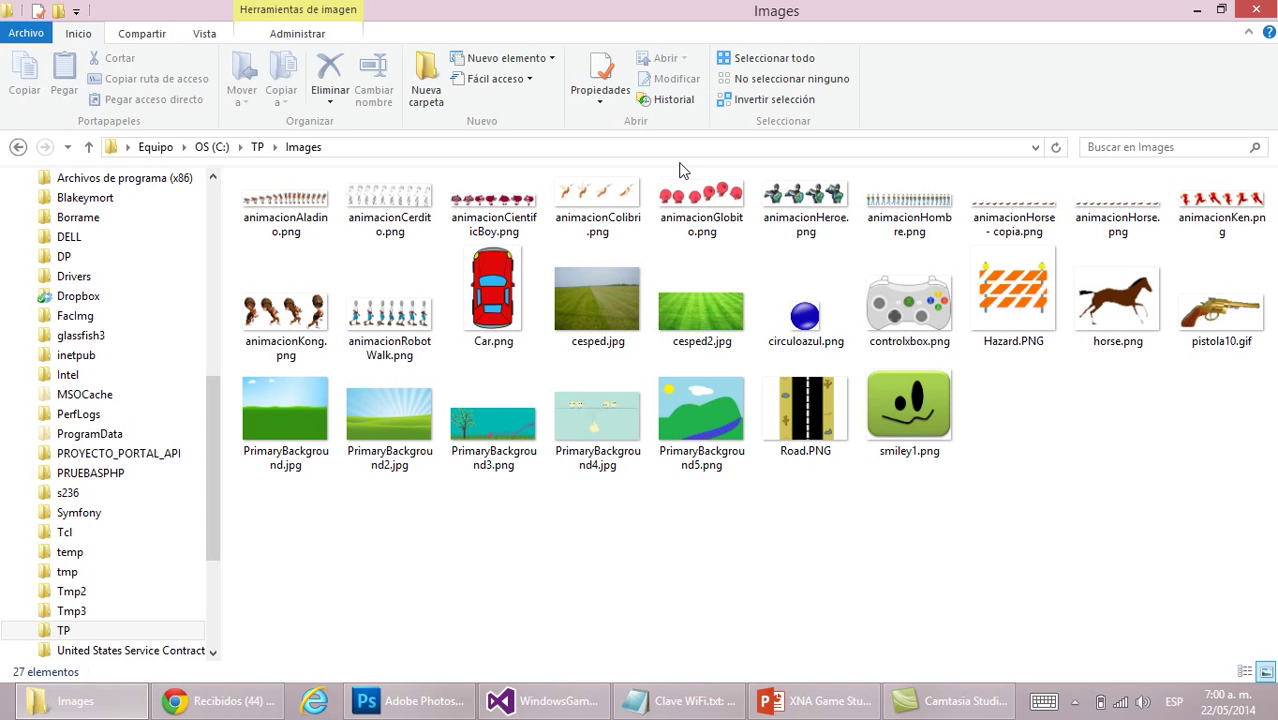
# Step: Set the second-screen projection mode to Duplicar
pyautogui.press('super+p')
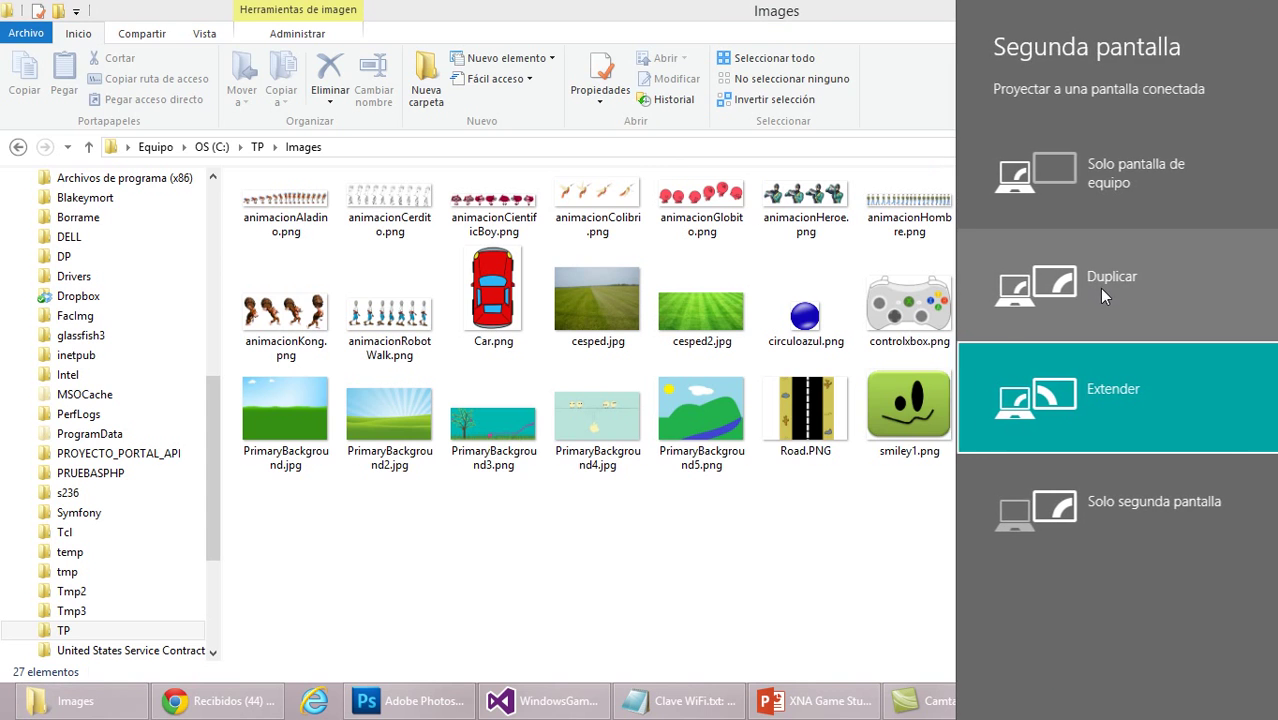
pyautogui.click(1099, 288)
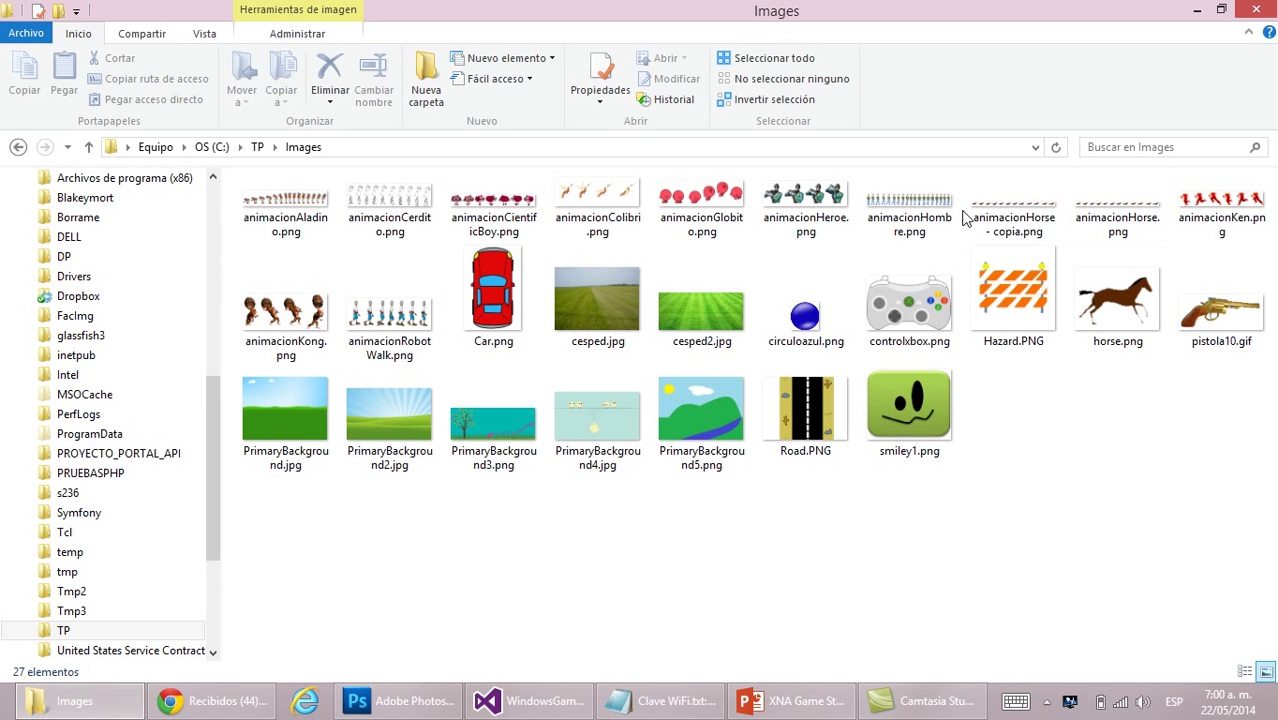
# Step: Open animacionCientificBoy.png from the Images folder in Photoshop and view its first animation frames at 66.7% zoom
pyautogui.click(478, 219)
pyautogui.moveTo(478, 219); pyautogui.dragTo(510, 416)
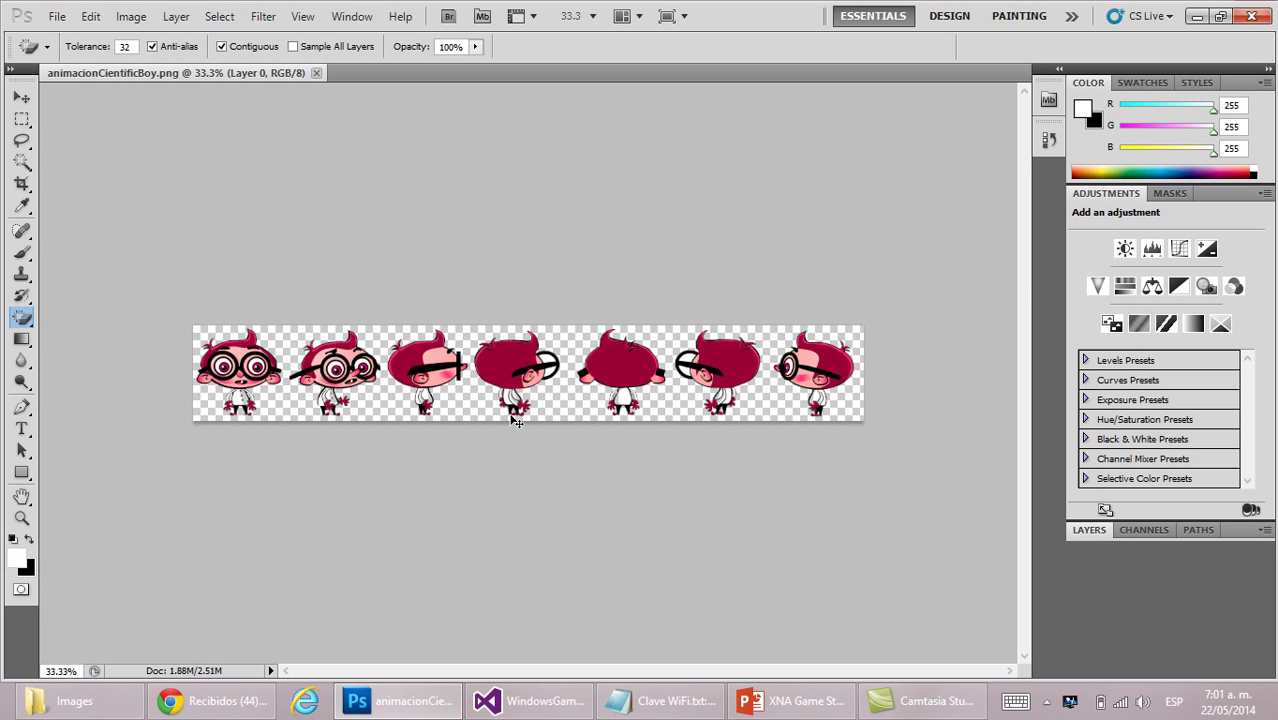
pyautogui.hotkey('ctrl', '+')
pyautogui.hotkey('ctrl', '+')
pyautogui.moveTo(566, 670); pyautogui.dragTo(506, 672)
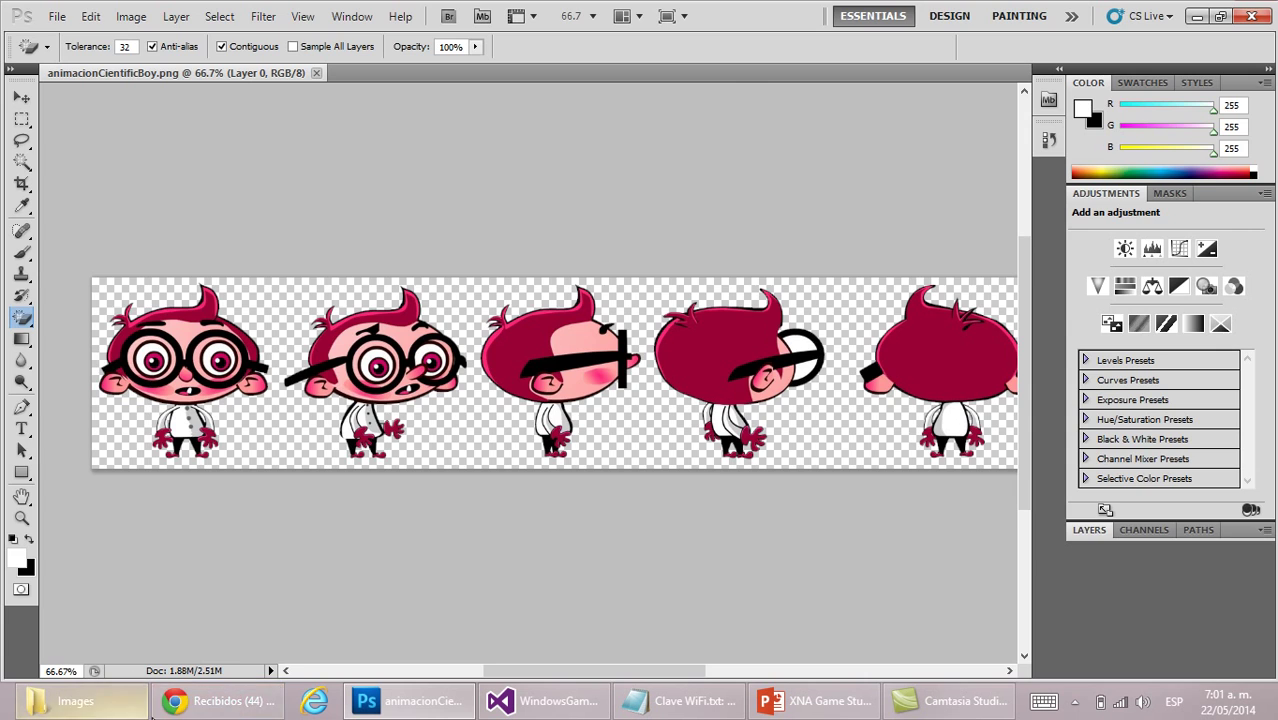
# Step: Switch to Chrome, search for "tira imagenes" in a new tab and browse the image results
pyautogui.click(218, 700)
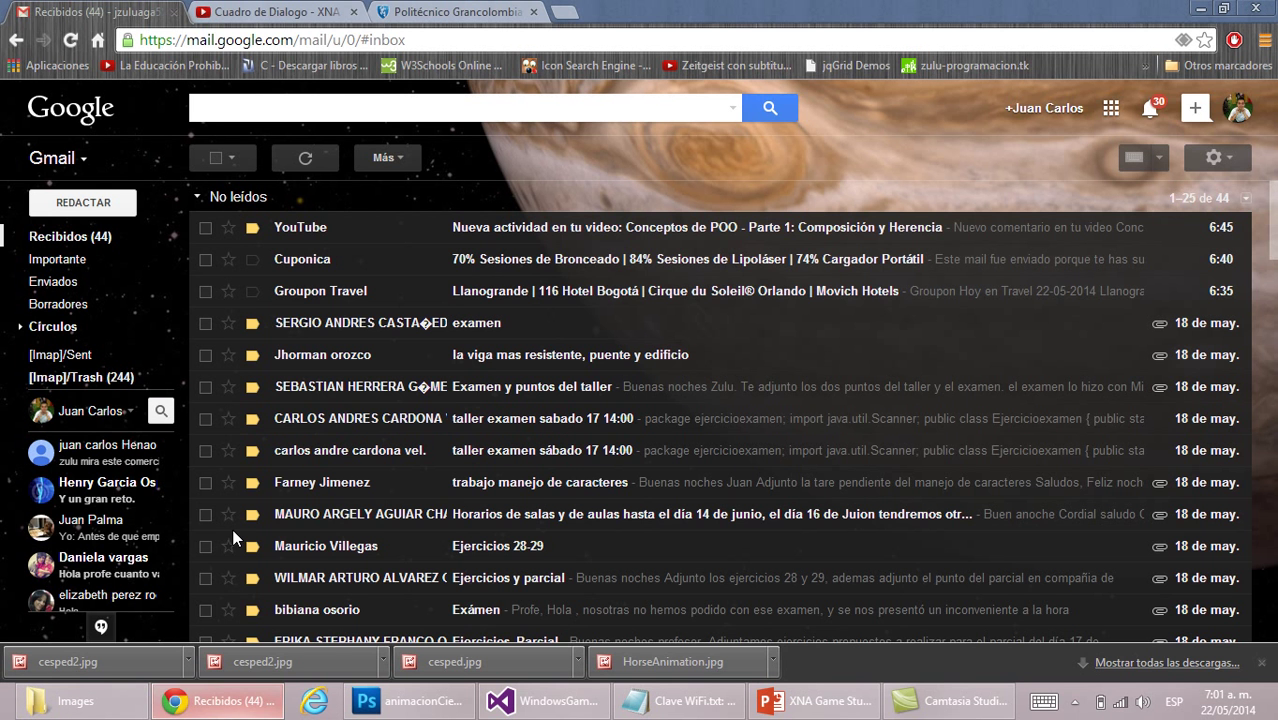
pyautogui.click(564, 12)
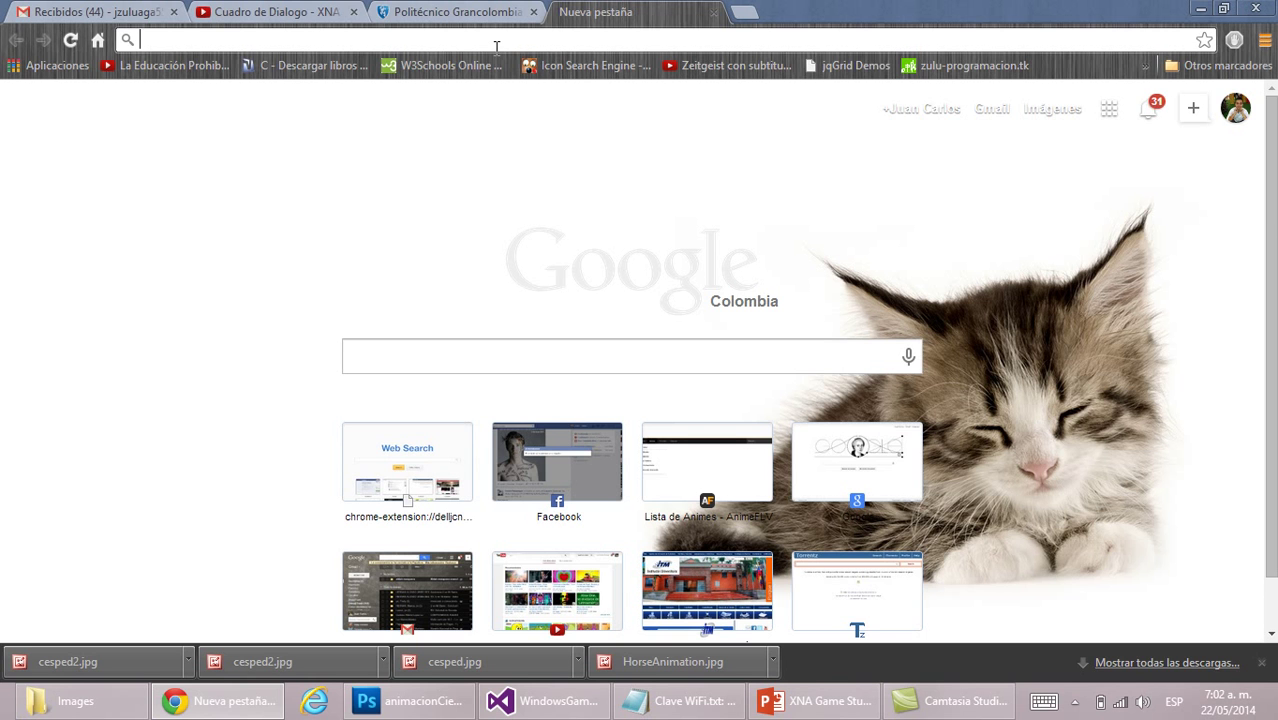
pyautogui.write('tira ma')
pyautogui.press('BackSpace')
pyautogui.press('BackSpace')
pyautogui.press('BackSpace')
pyautogui.write('m')
pyautogui.press('BackSpace')
pyautogui.write('im')
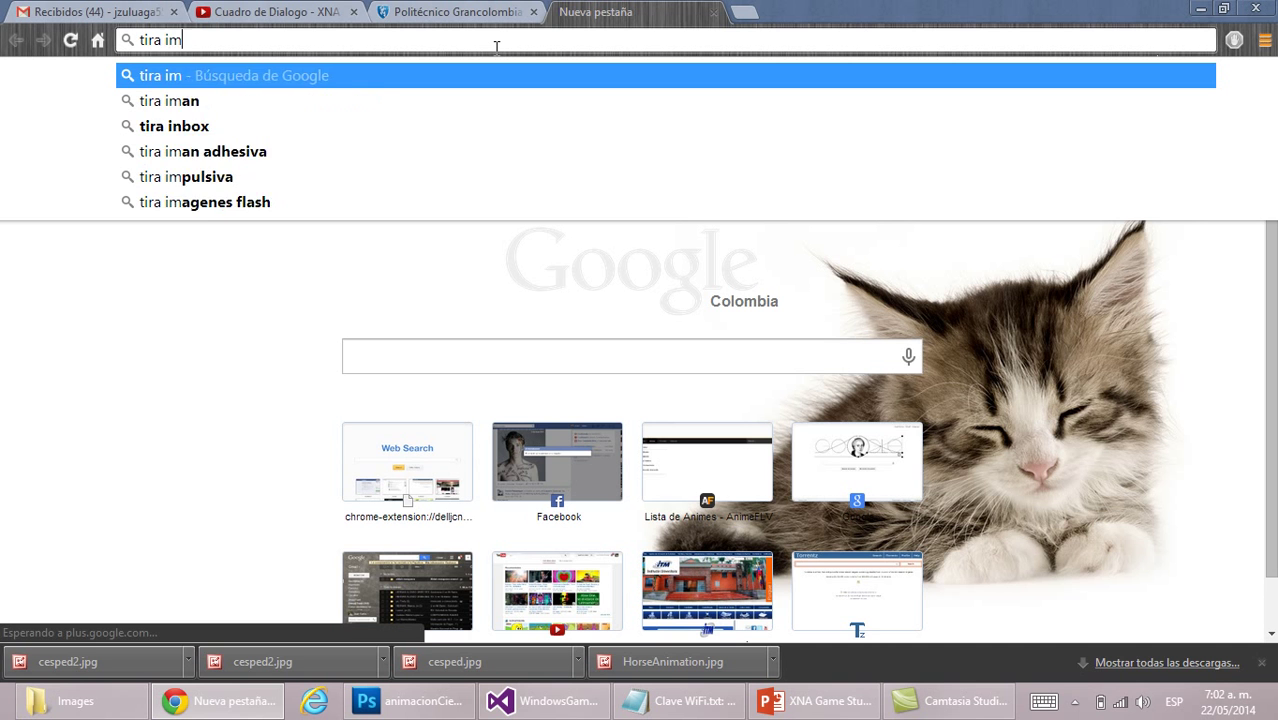
pyautogui.write('agenes')
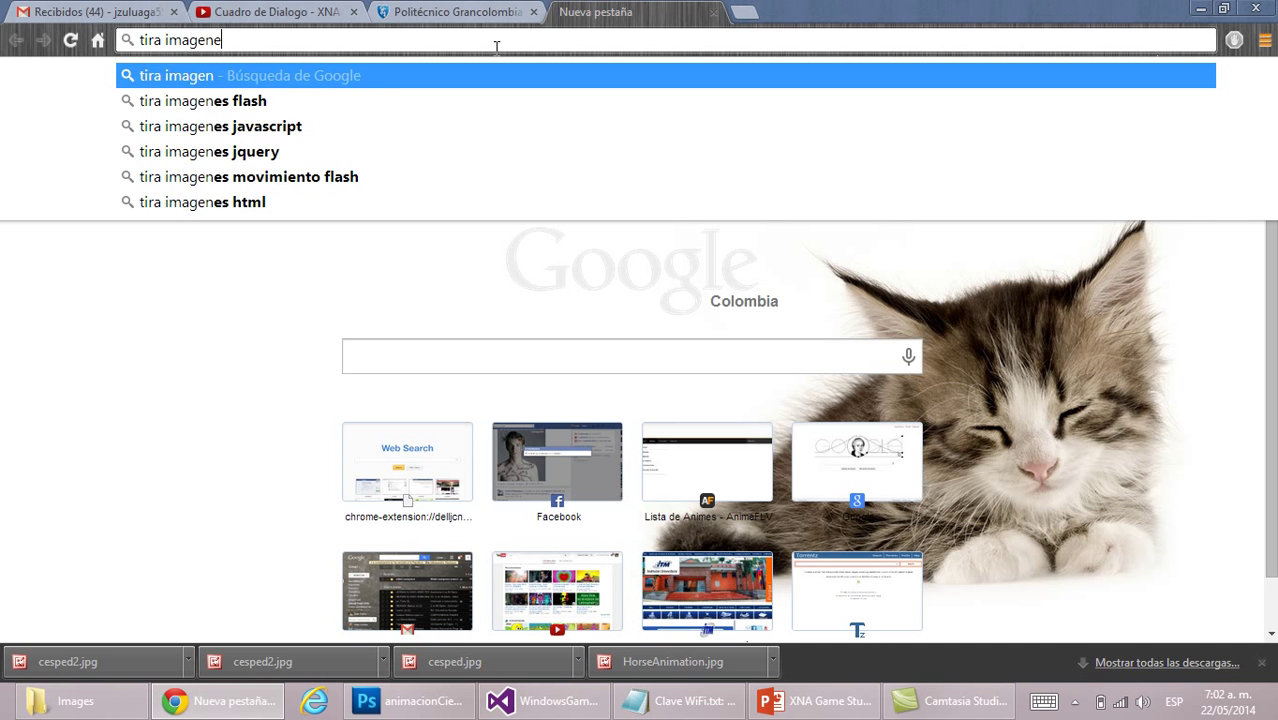
pyautogui.press('Return')
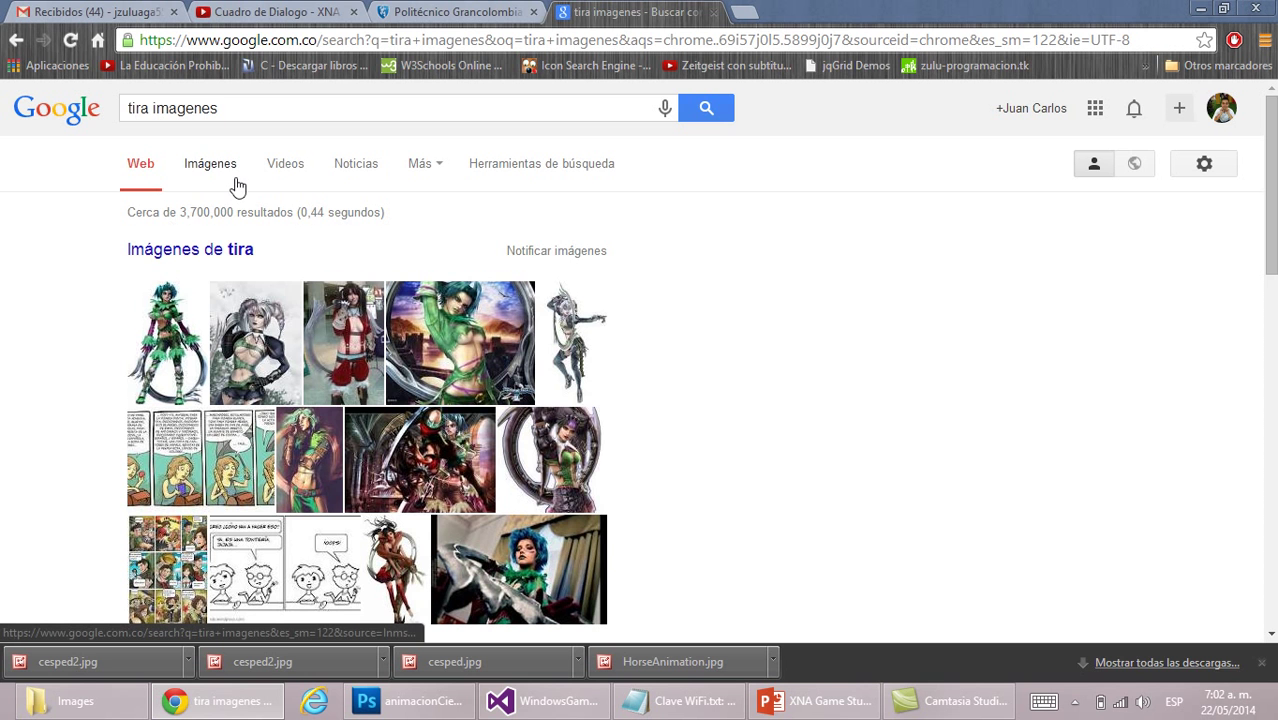
pyautogui.click(213, 168)
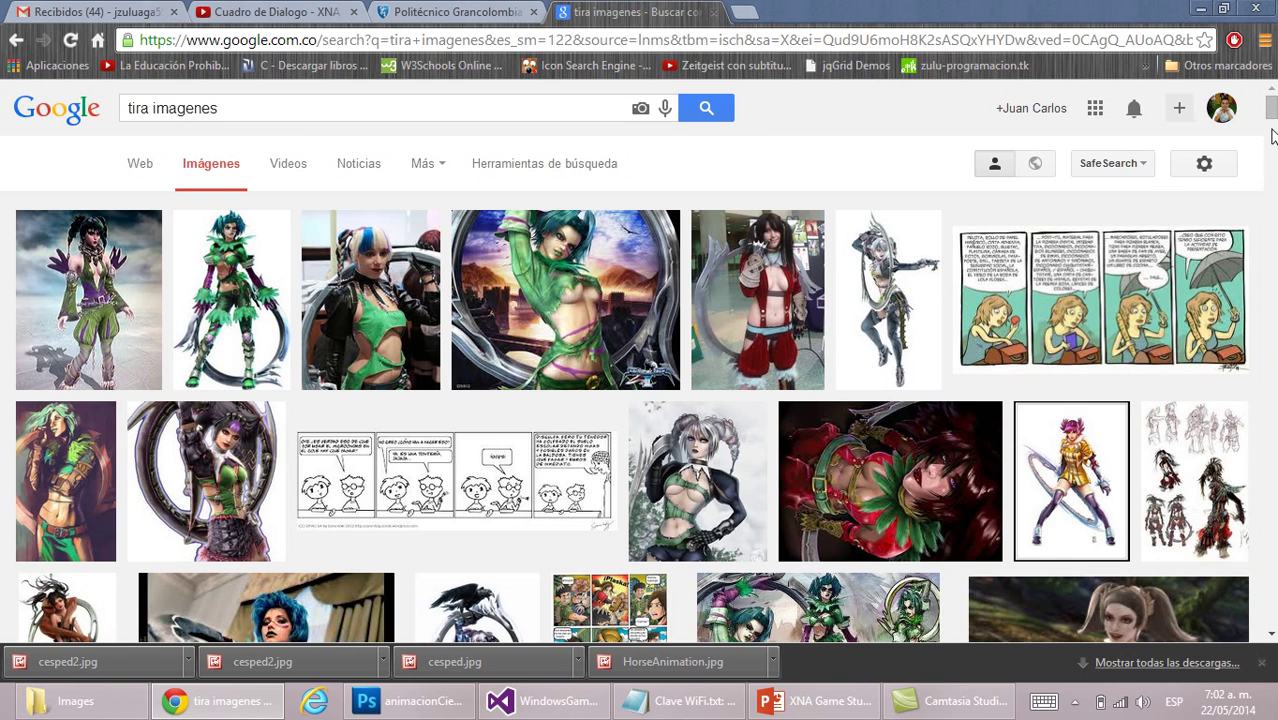
pyautogui.scroll(-1, 1272, 145)
pyautogui.scroll(-10, 1272, 145)
pyautogui.scroll(11, 1272, 145)
# Step: Replace the image search query with "stop motion" and run the search
pyautogui.tripleClick(474, 108)
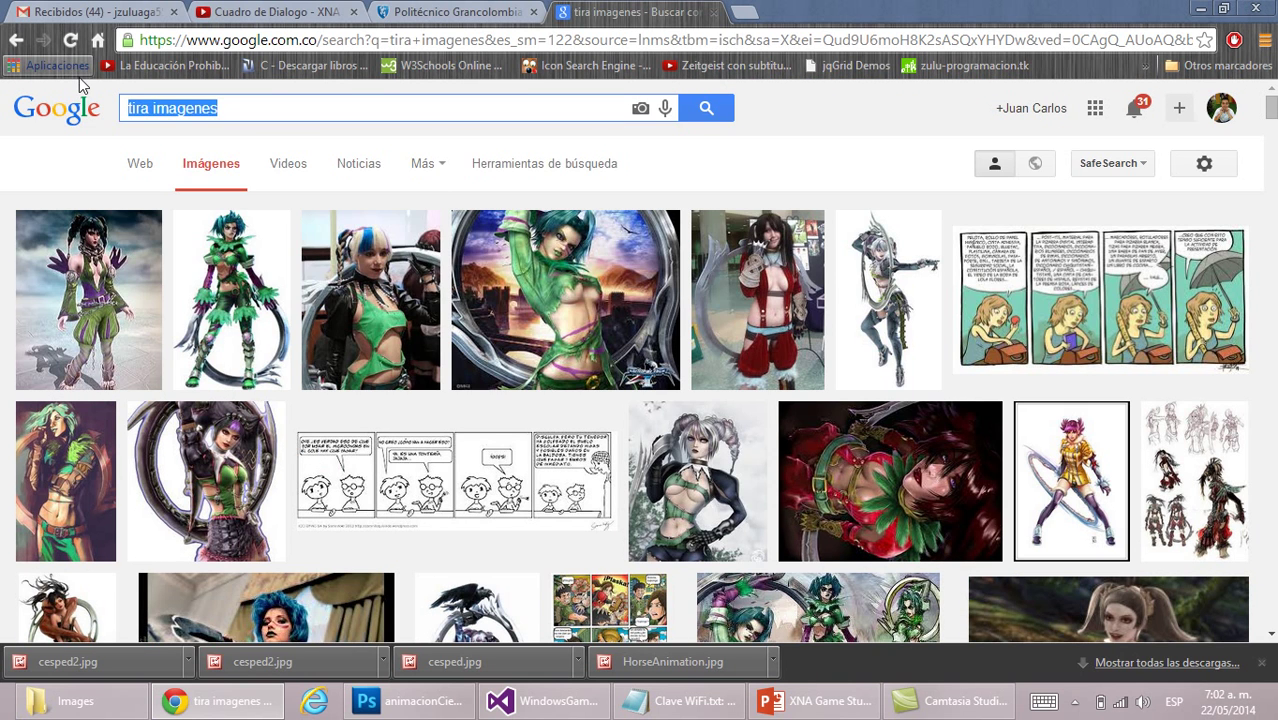
pyautogui.write('so')
pyautogui.press('BackSpace')
pyautogui.write('top m')
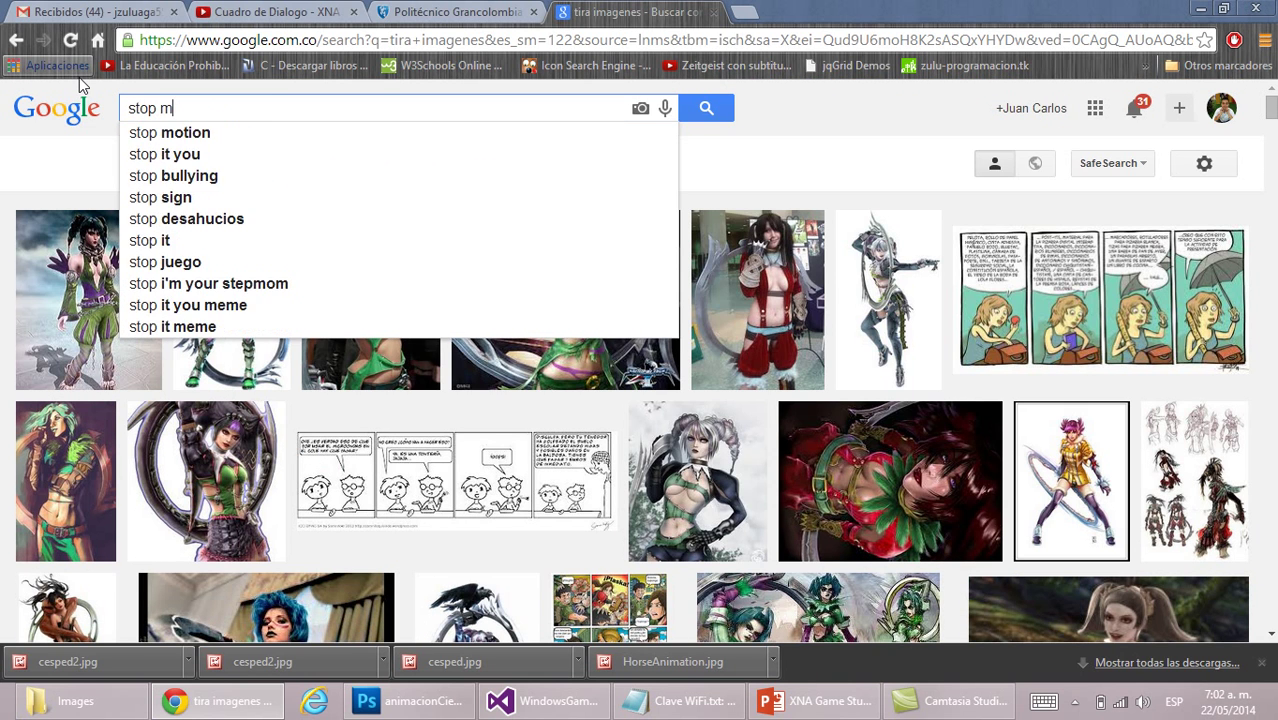
pyautogui.write('otion')
pyautogui.press('Return')
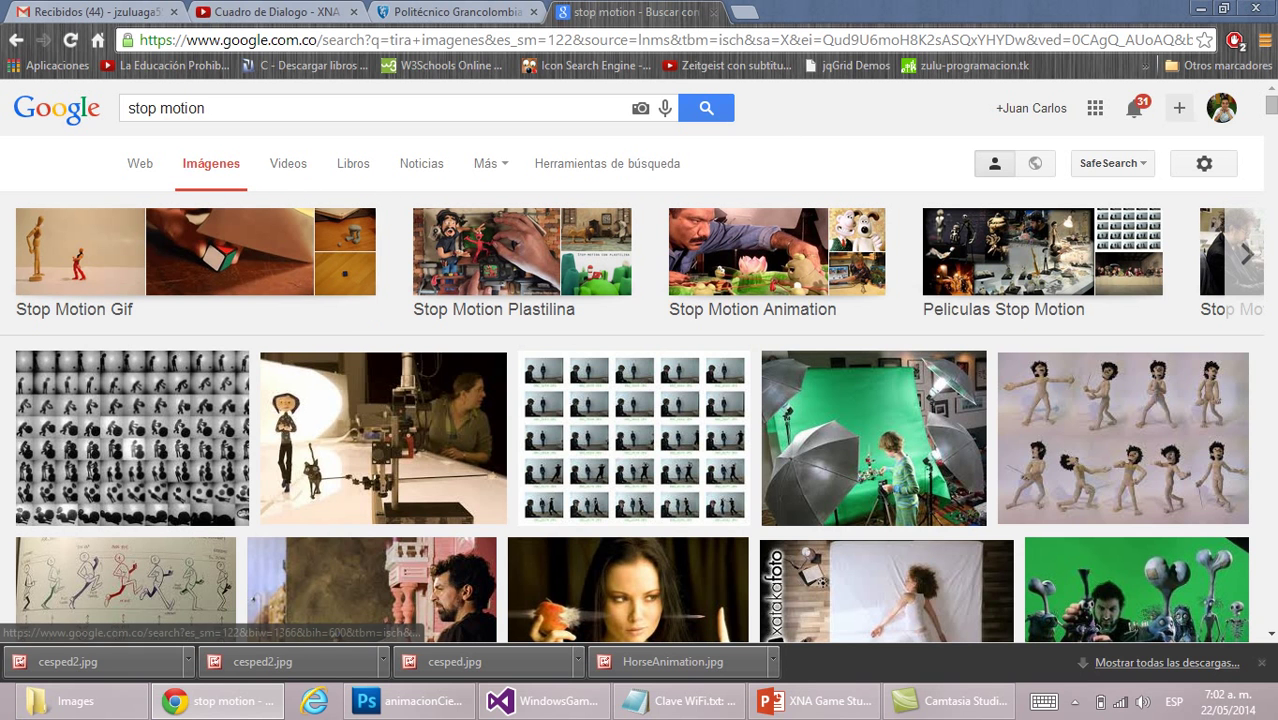
# Step: Find the stop-motion plate of a galloping horse with rider in four rows and open it at full size
pyautogui.scroll(-15, 640, 360)
pyautogui.scroll(-3, 640, 360)
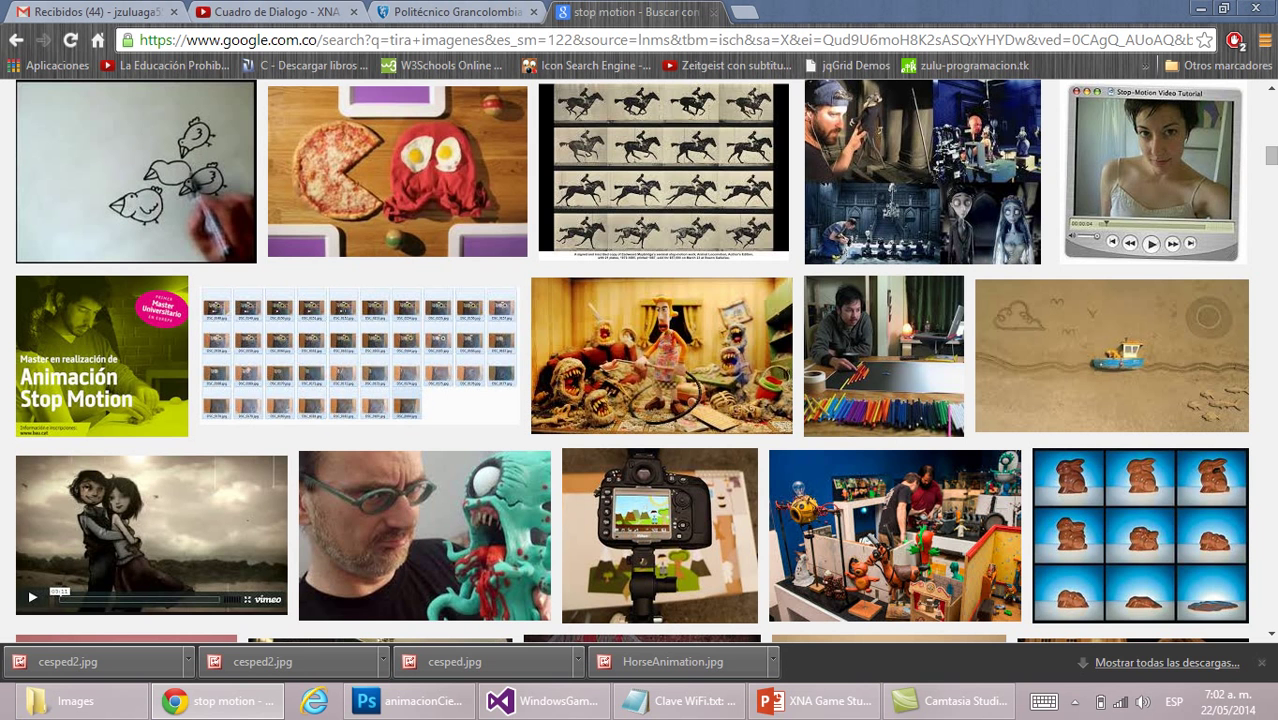
pyautogui.click(642, 168)
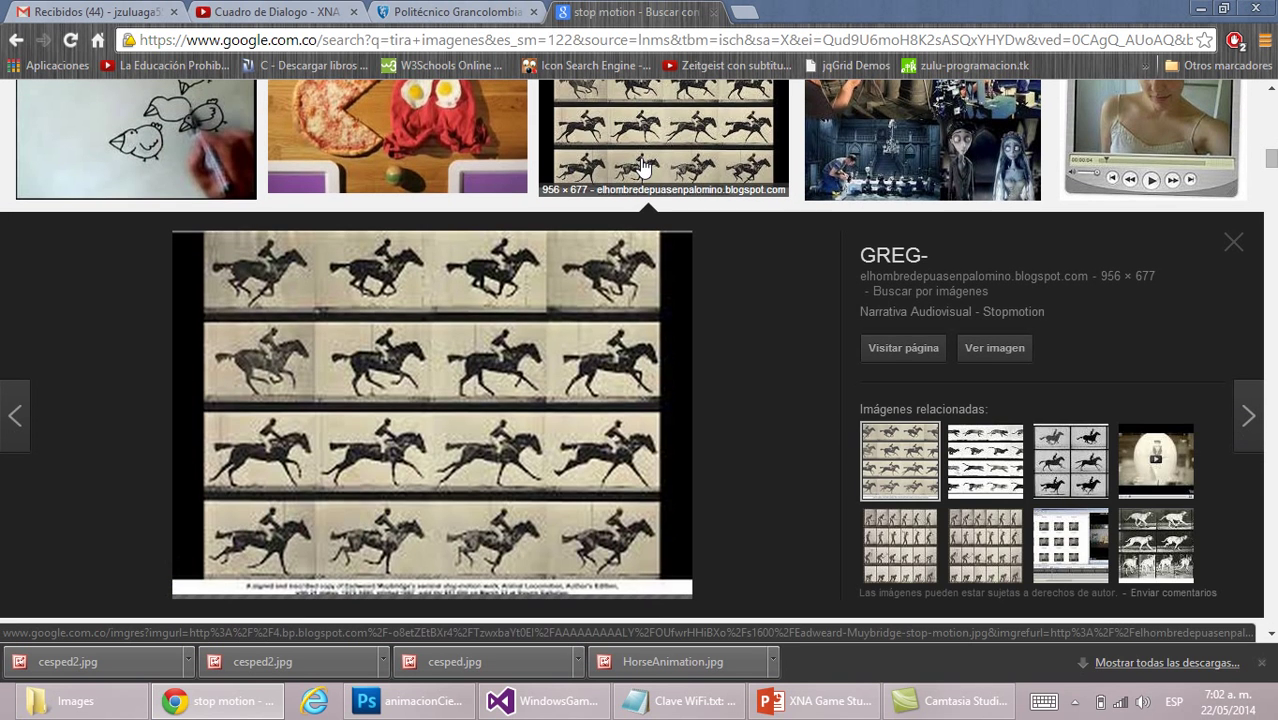
pyautogui.click(996, 352)
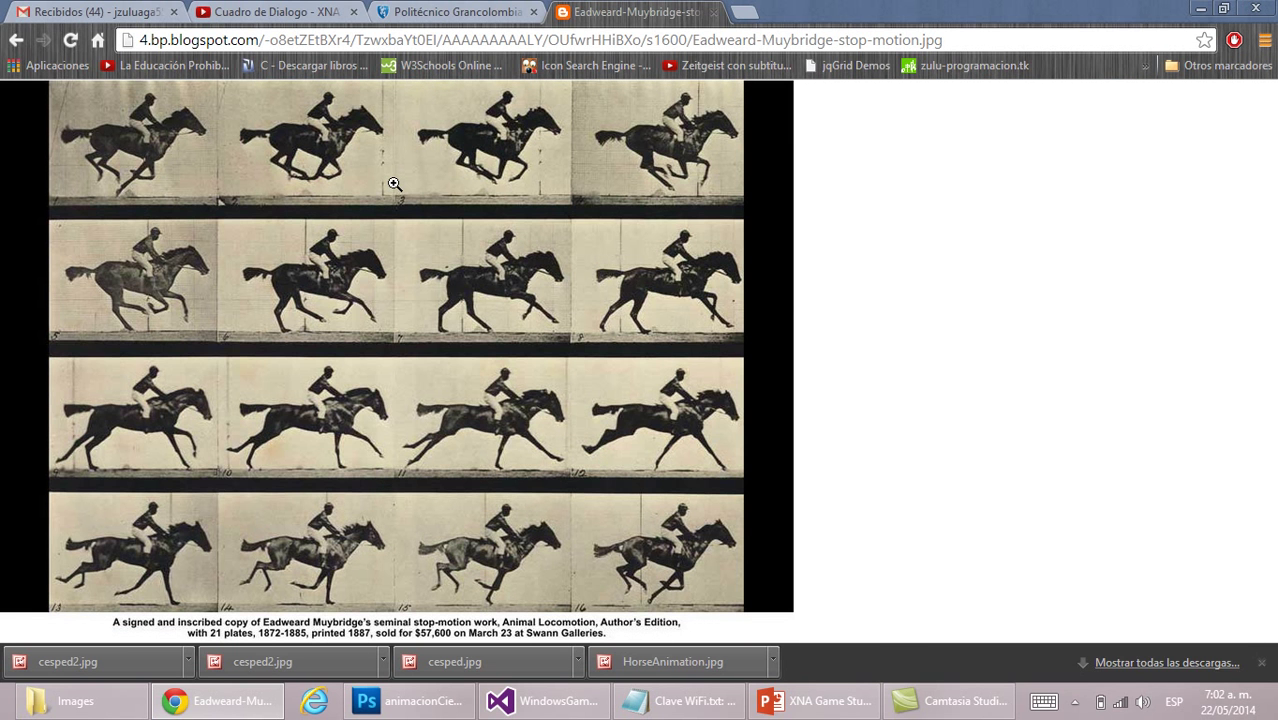
# Step: Save the horse image as Eadweard-Muybridge-stop-motion.jpg in C:\TP\Images and open the downloaded file
pyautogui.rightClick(355, 187)
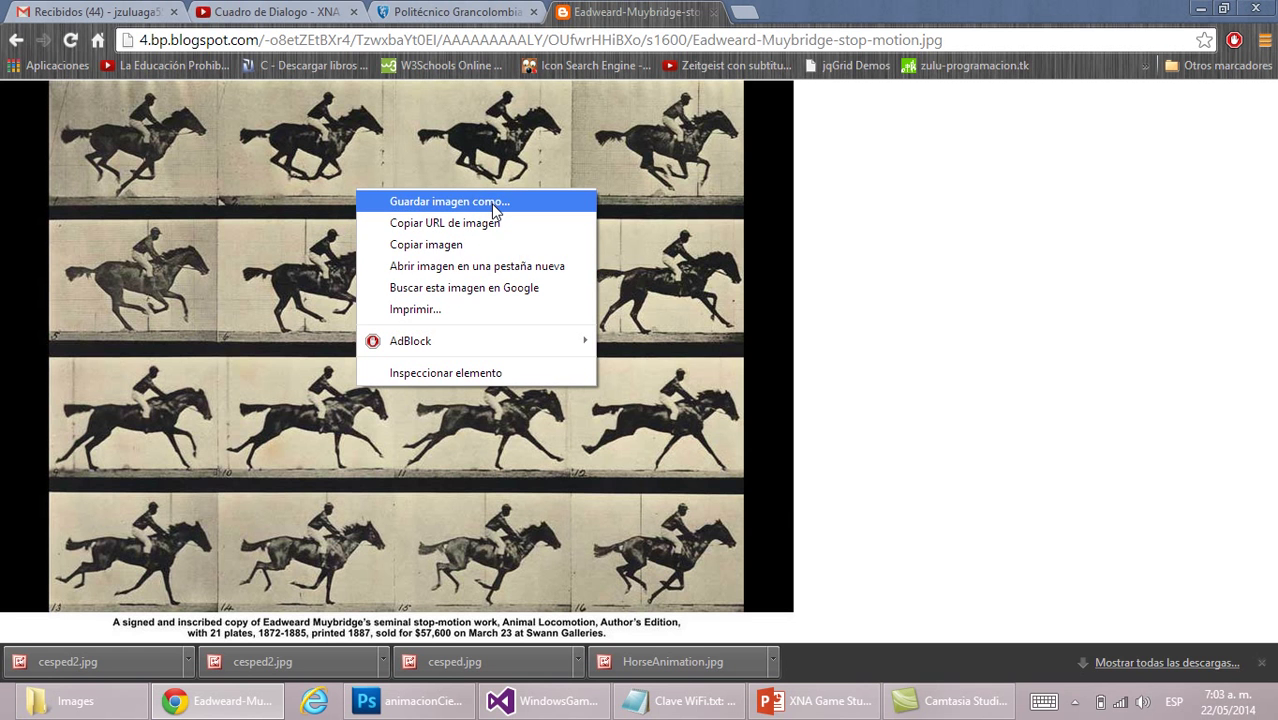
pyautogui.click(449, 202)
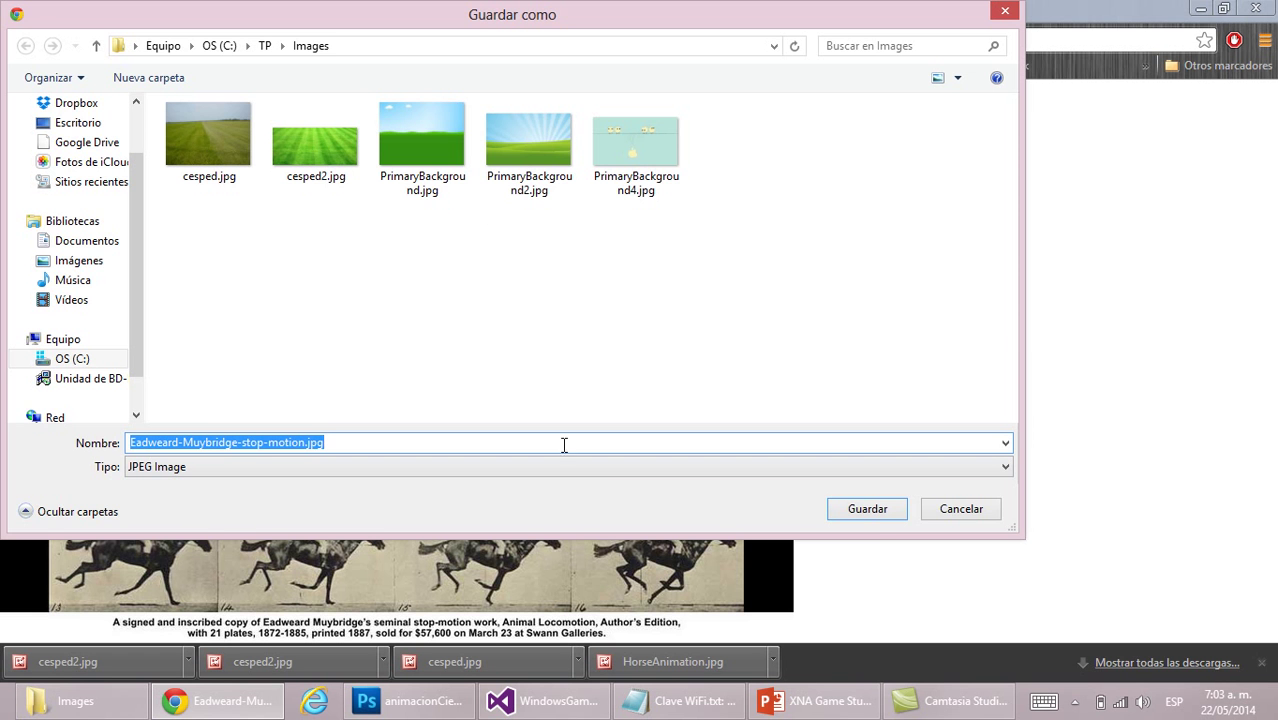
pyautogui.click(877, 519)
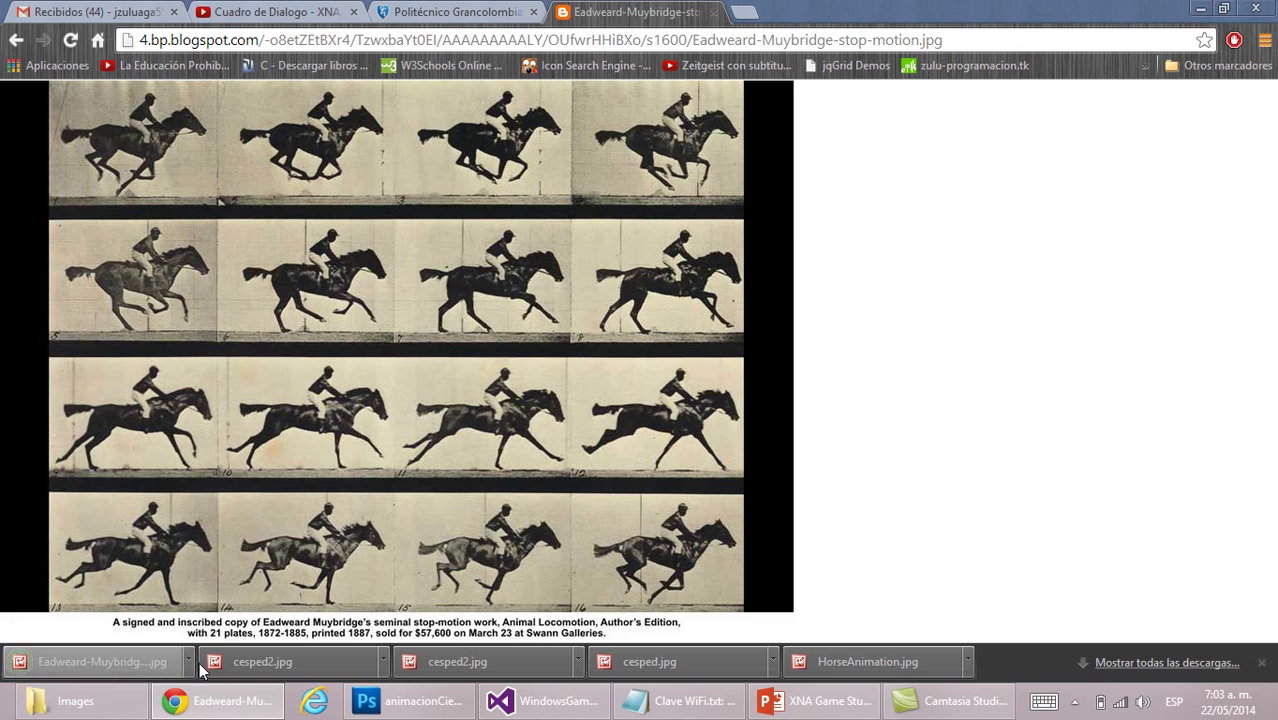
pyautogui.click(118, 659)
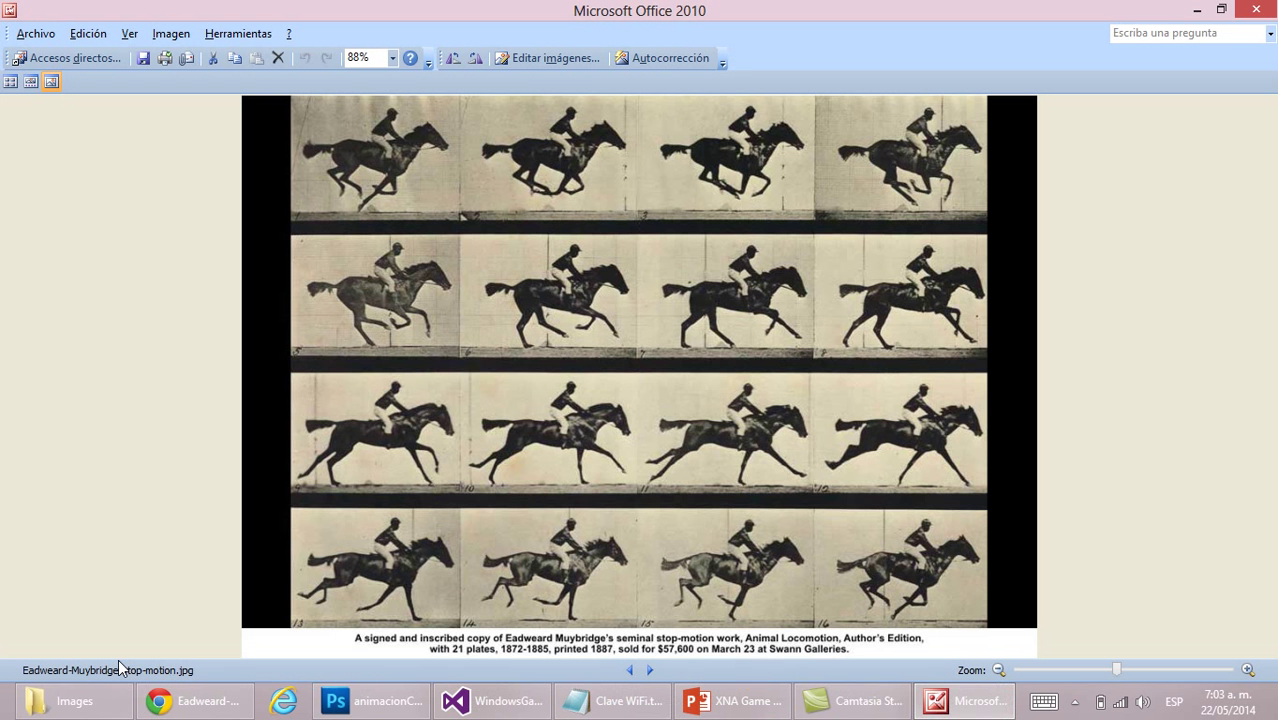
# Step: Crop the image to its first row of horses, trimming 62 px left, 63 px right and 538 px bottom, and save it
pyautogui.click(170, 36)
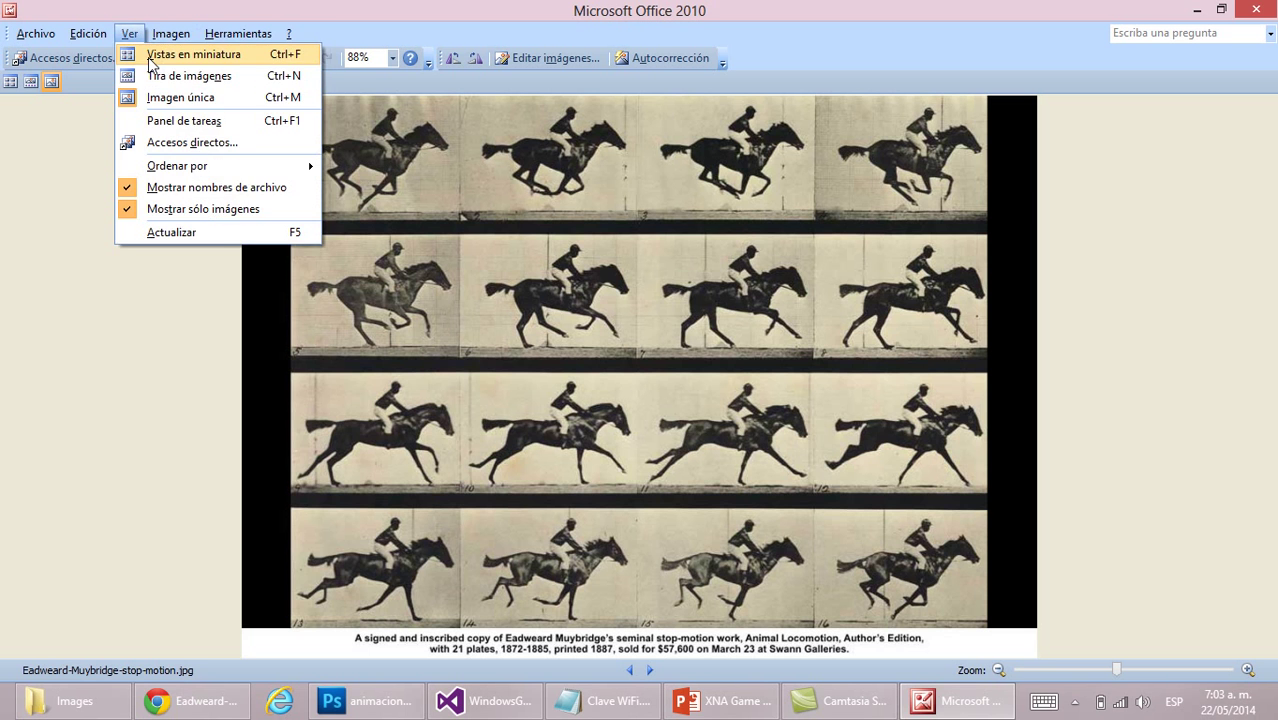
pyautogui.moveTo(129, 34)
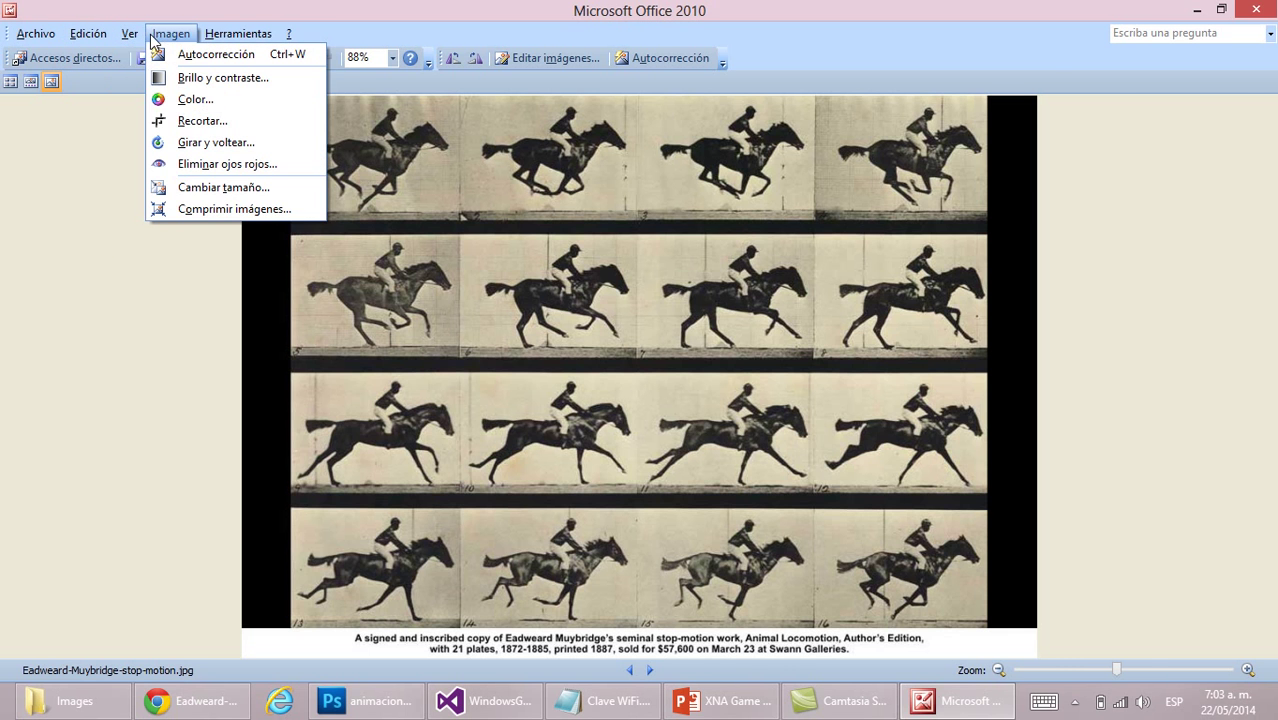
pyautogui.click(201, 121)
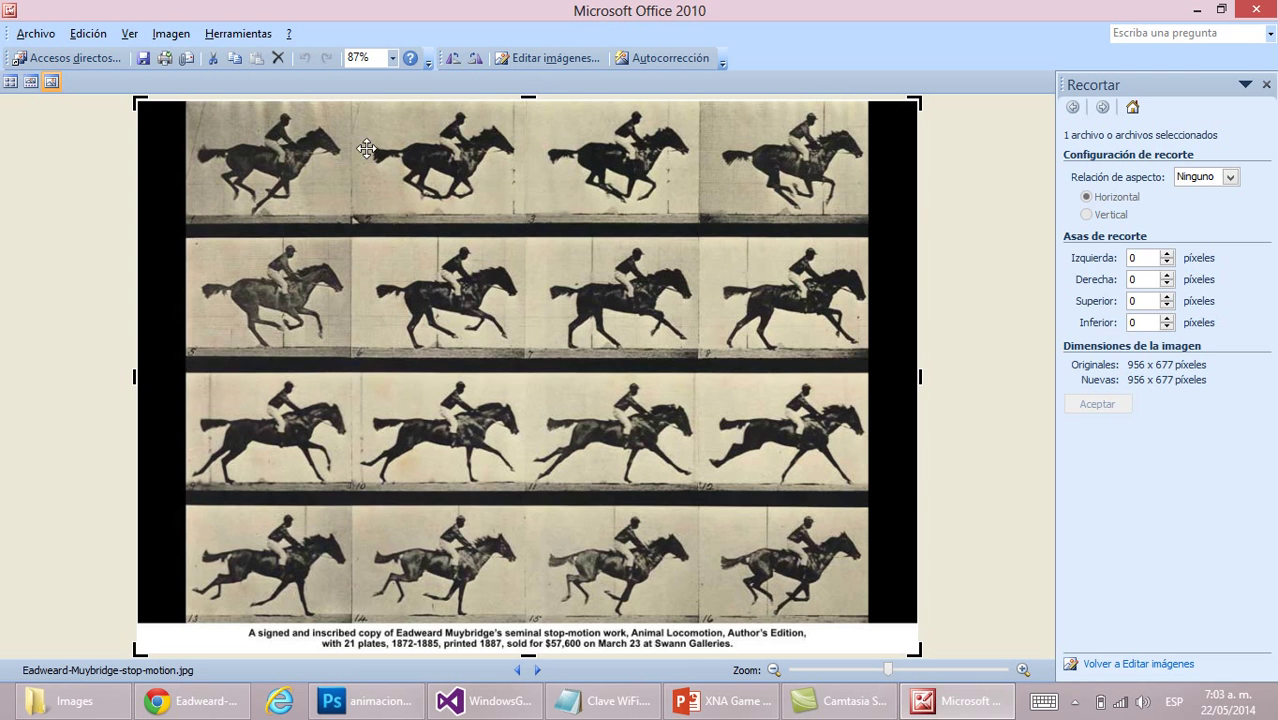
pyautogui.moveTo(135, 378); pyautogui.dragTo(181, 380)
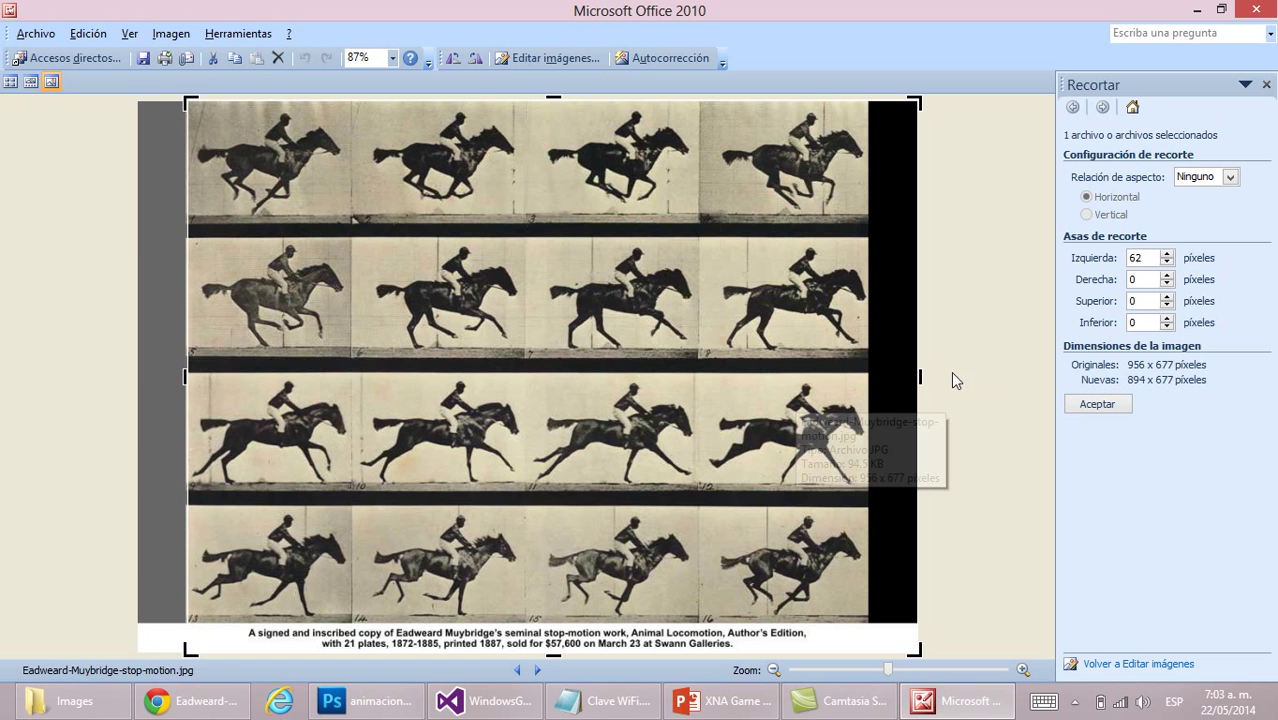
pyautogui.moveTo(923, 377); pyautogui.dragTo(868, 356)
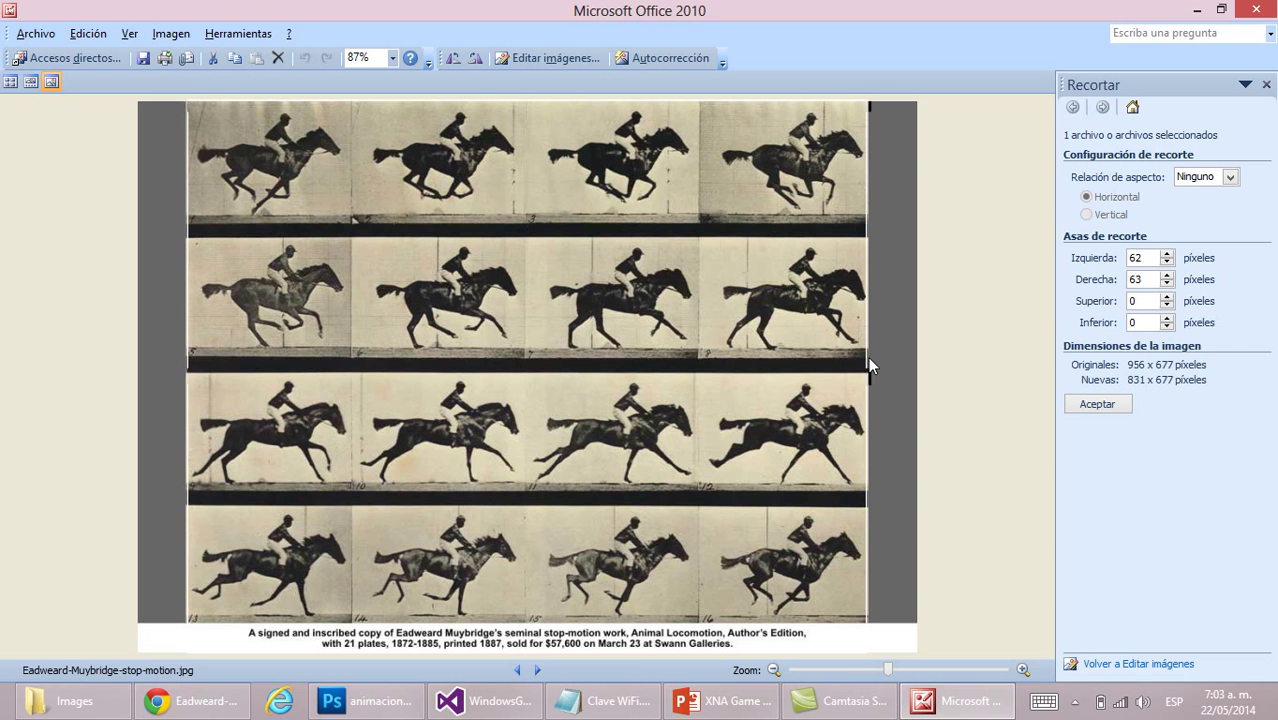
pyautogui.moveTo(527, 654); pyautogui.dragTo(542, 219)
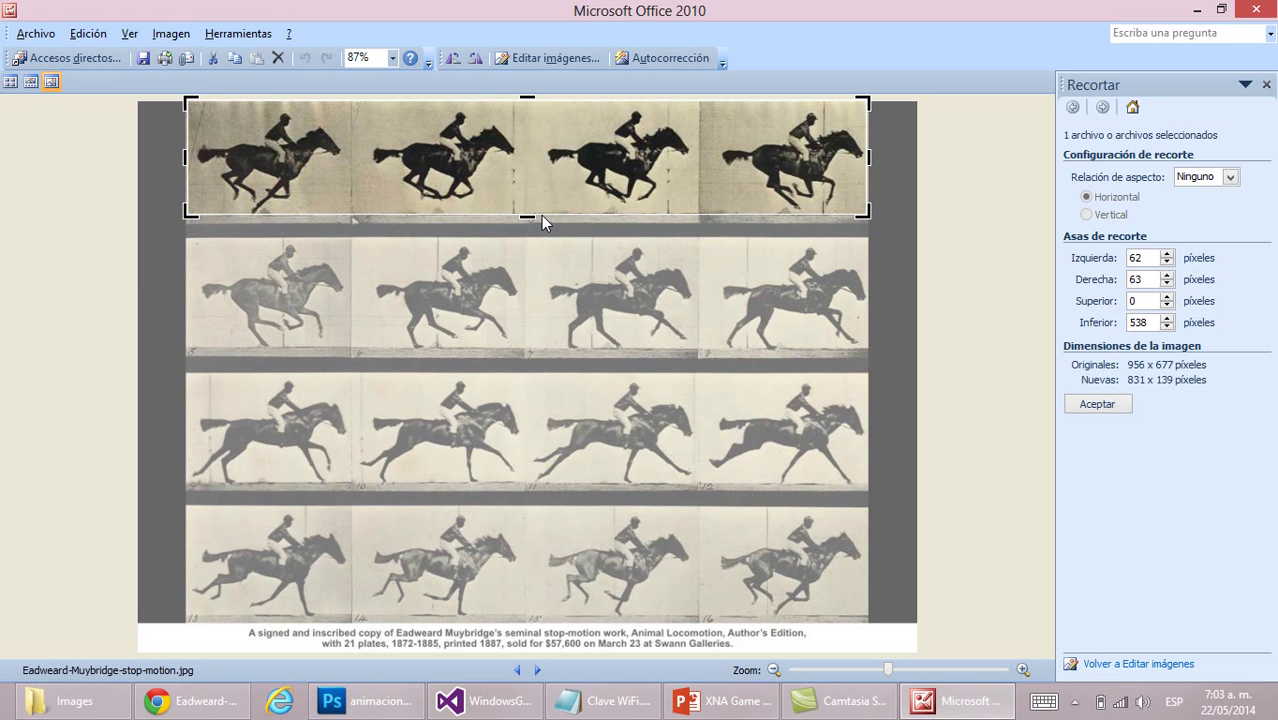
pyautogui.click(1097, 404)
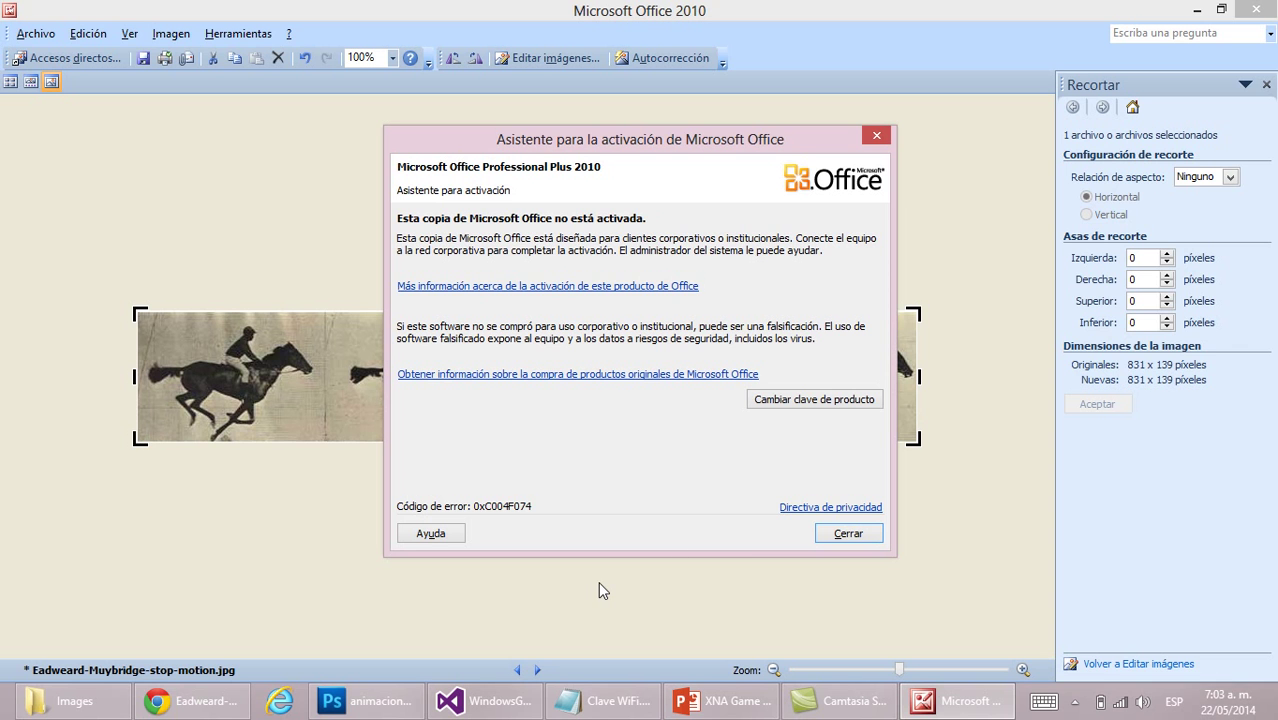
pyautogui.click(849, 534)
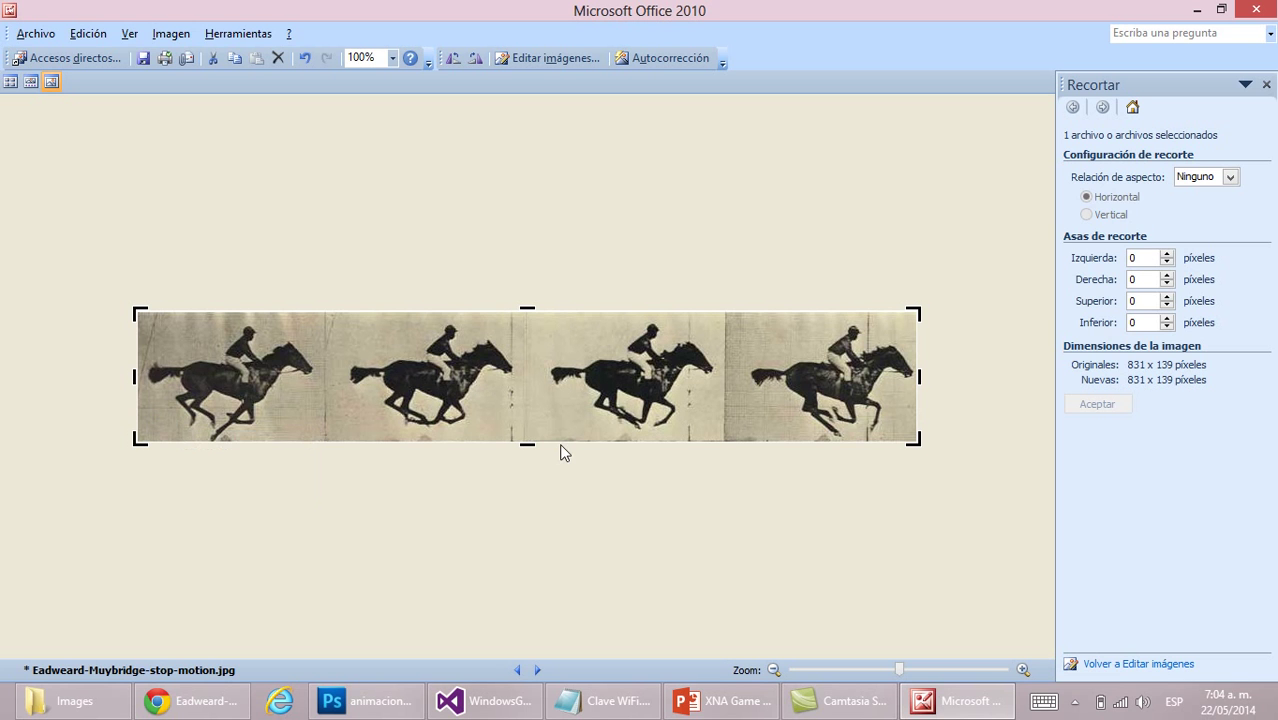
pyautogui.click(147, 57)
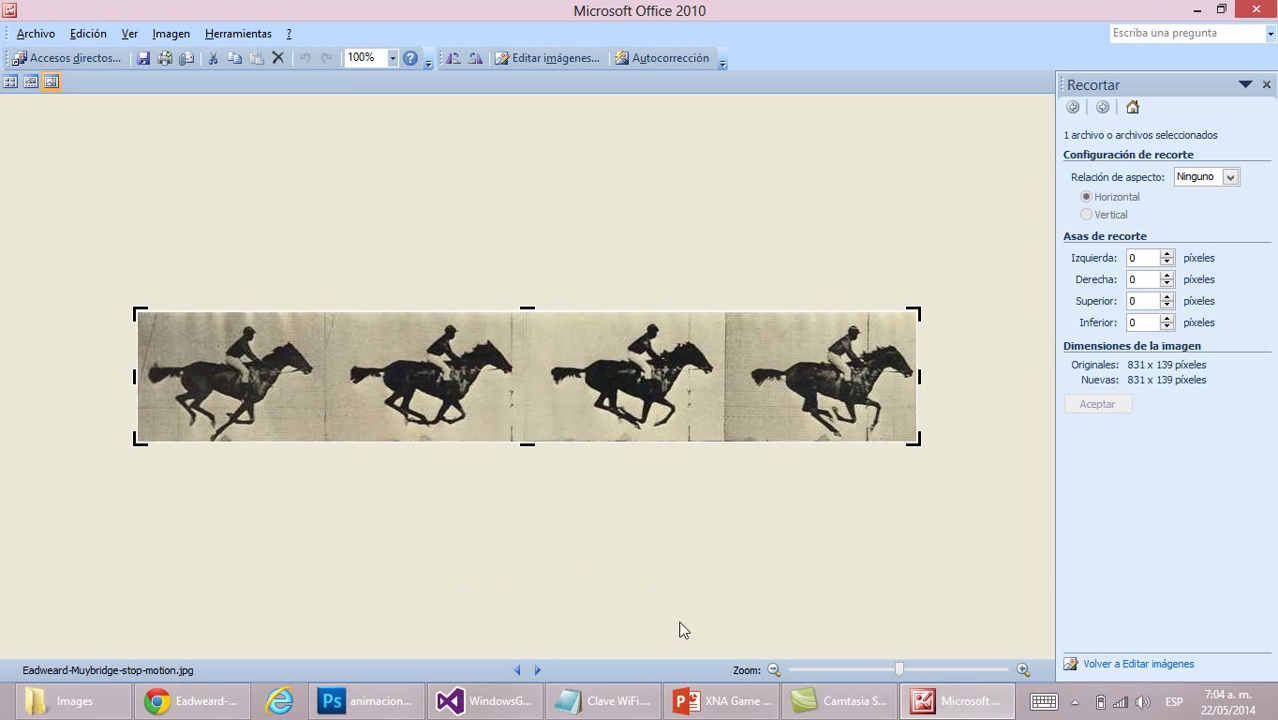
pyautogui.click(70, 700)
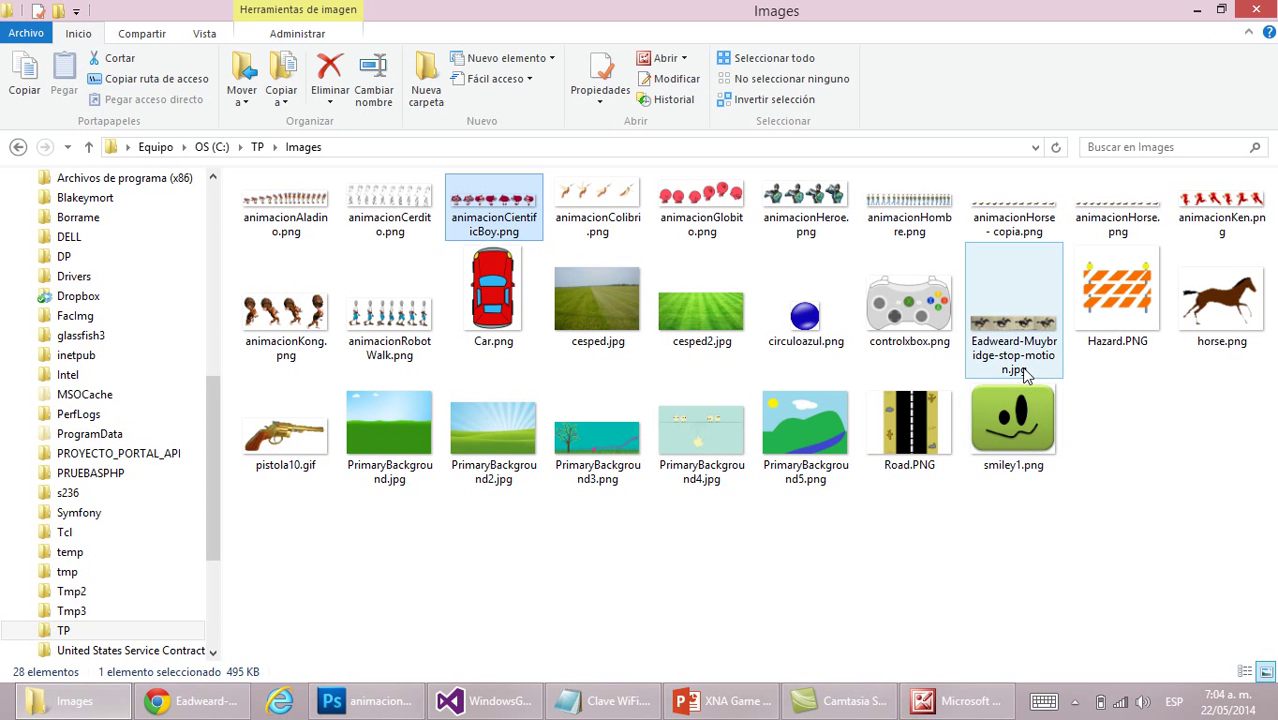
pyautogui.moveTo(1013, 330); pyautogui.dragTo(486, 226)
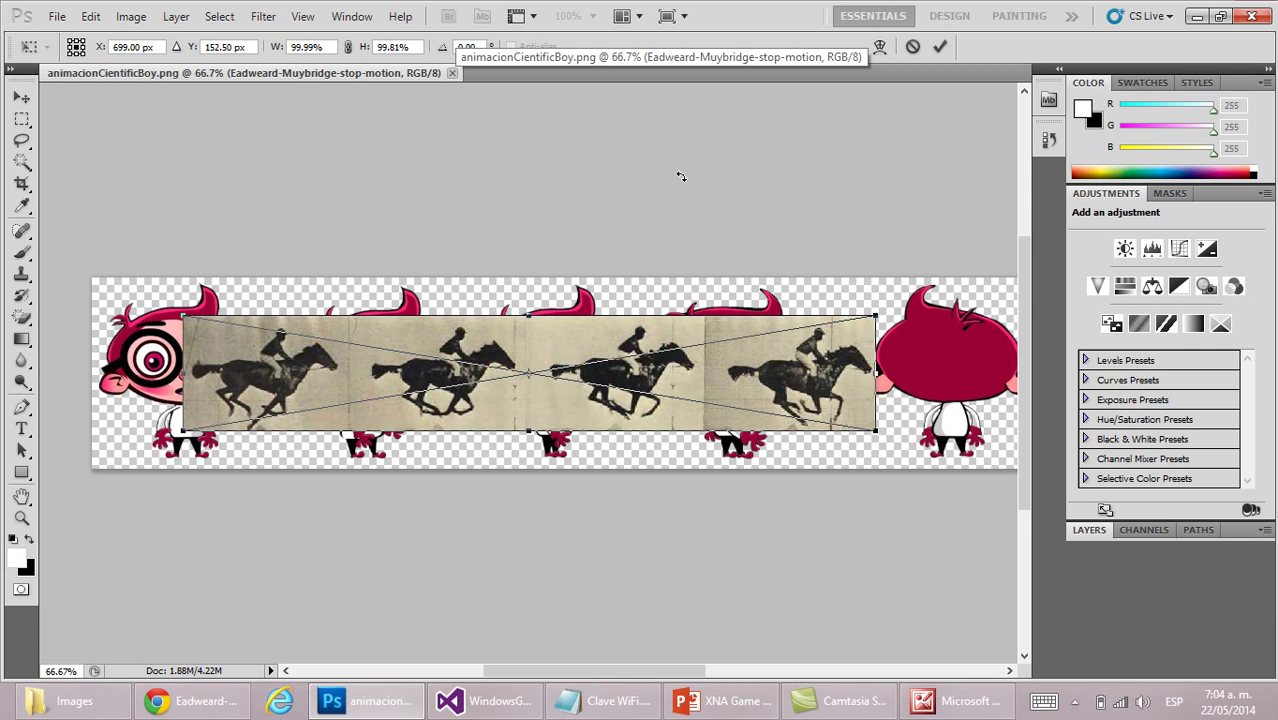
pyautogui.press('Escape')
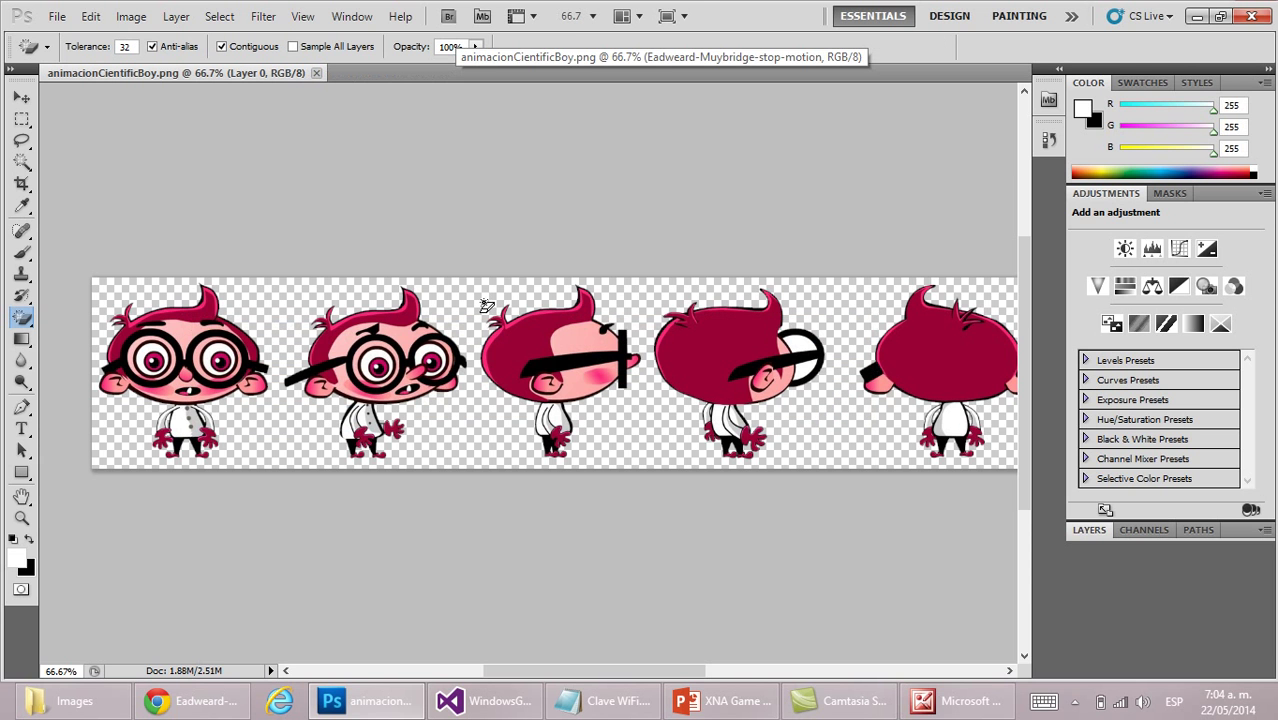
# Step: Close animacionCientificBoy.png in Photoshop and return to the Images folder in File Explorer
pyautogui.click(316, 74)
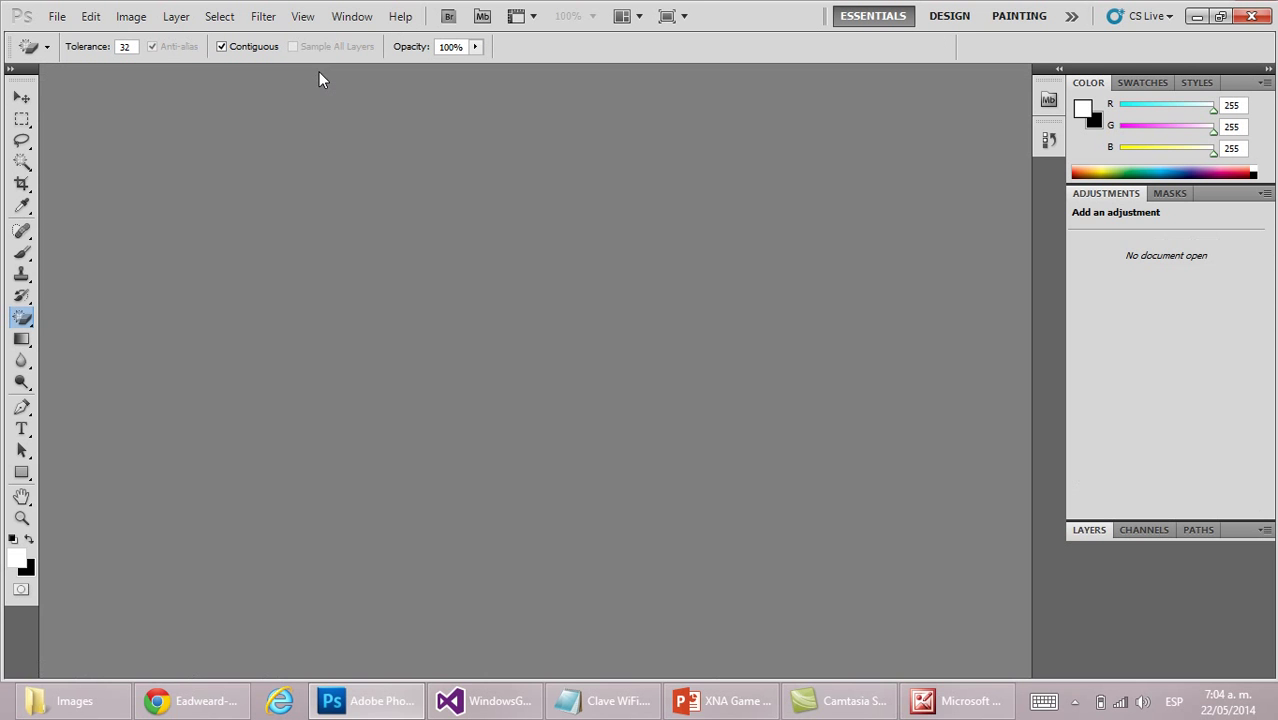
pyautogui.click(195, 701)
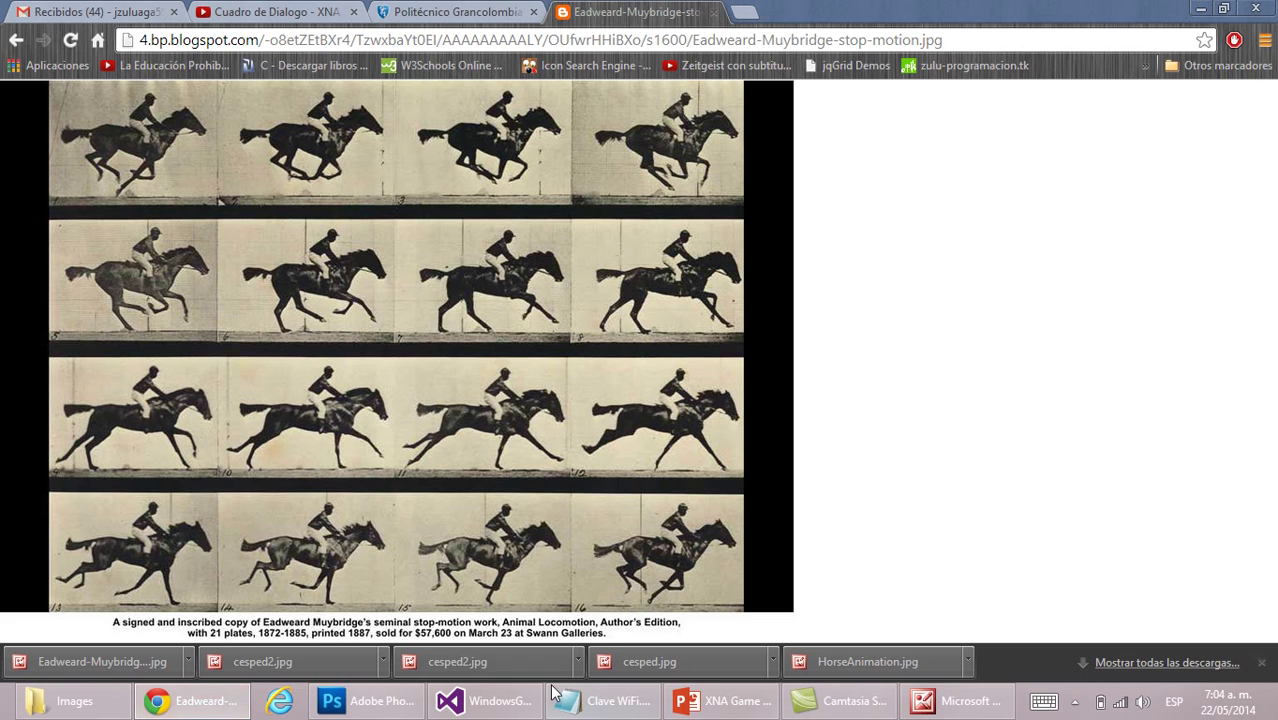
pyautogui.click(113, 713)
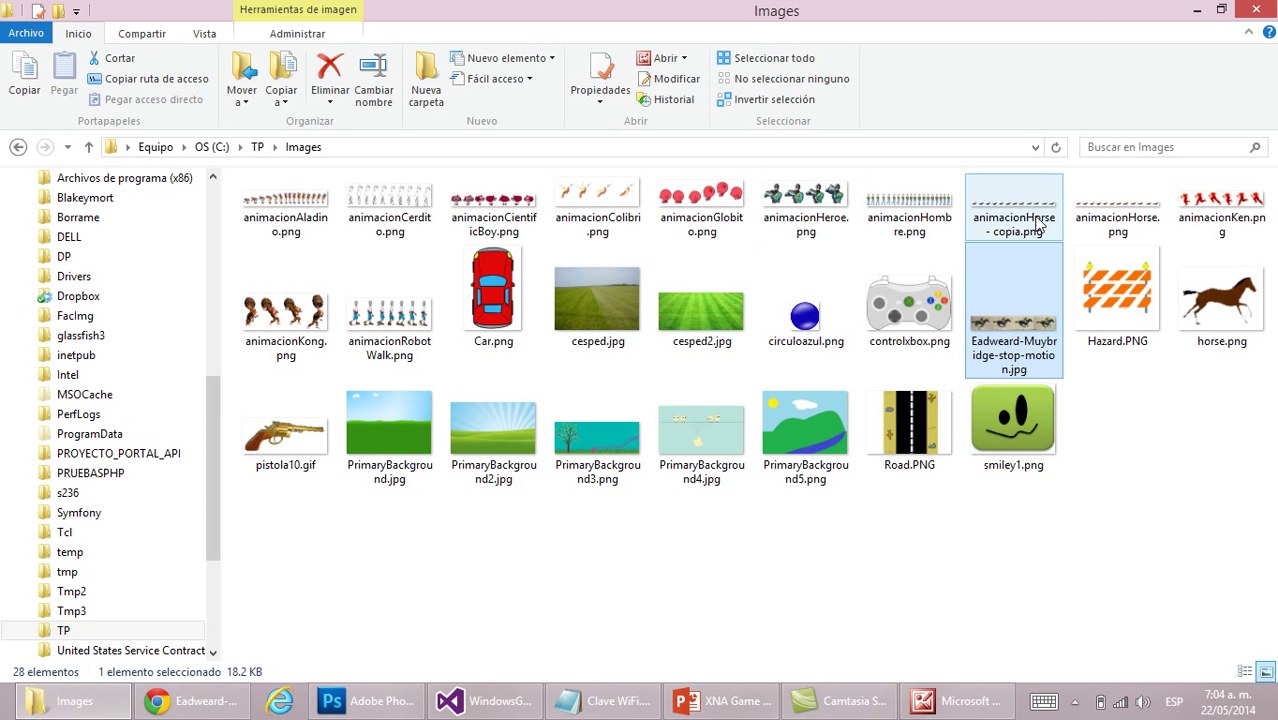
# Step: Open Eadweard-Muybridge-stop-motion.jpg from the Images folder in Photoshop and remove the beige background around the four horses with the Magic Eraser
pyautogui.moveTo(987, 322); pyautogui.dragTo(513, 381)
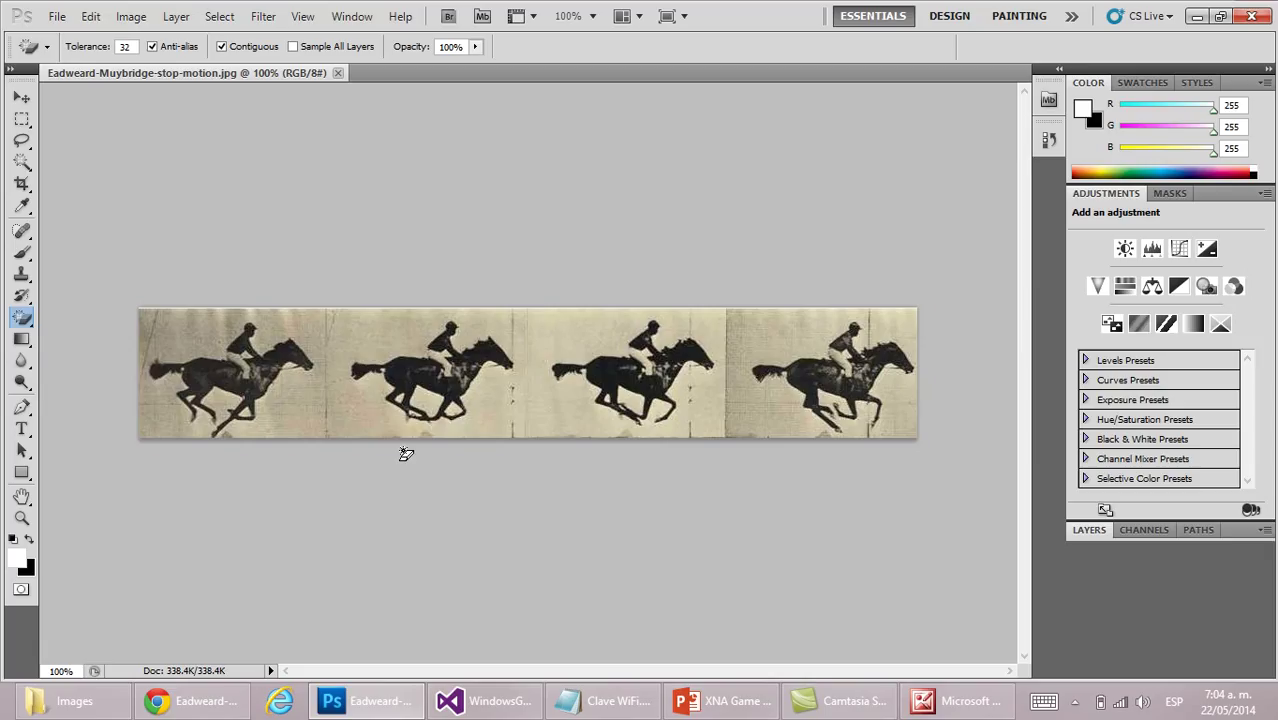
pyautogui.click(25, 322)
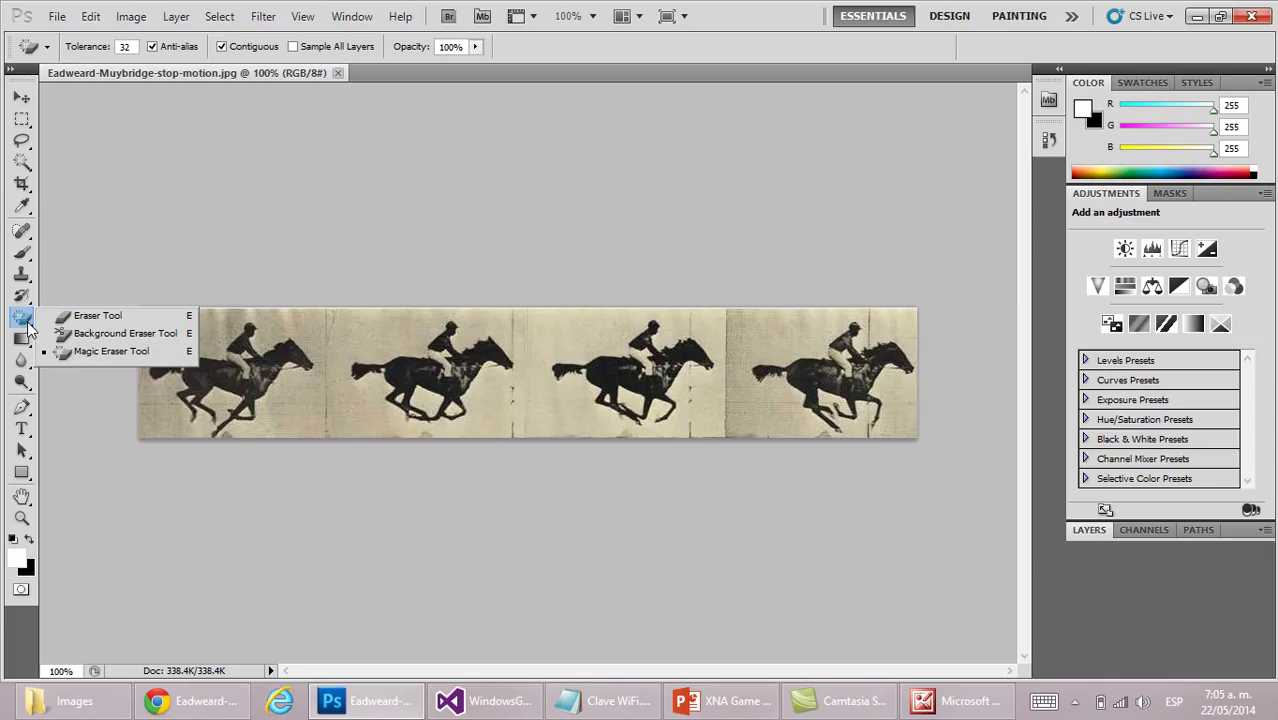
pyautogui.click(114, 356)
pyautogui.click(350, 330)
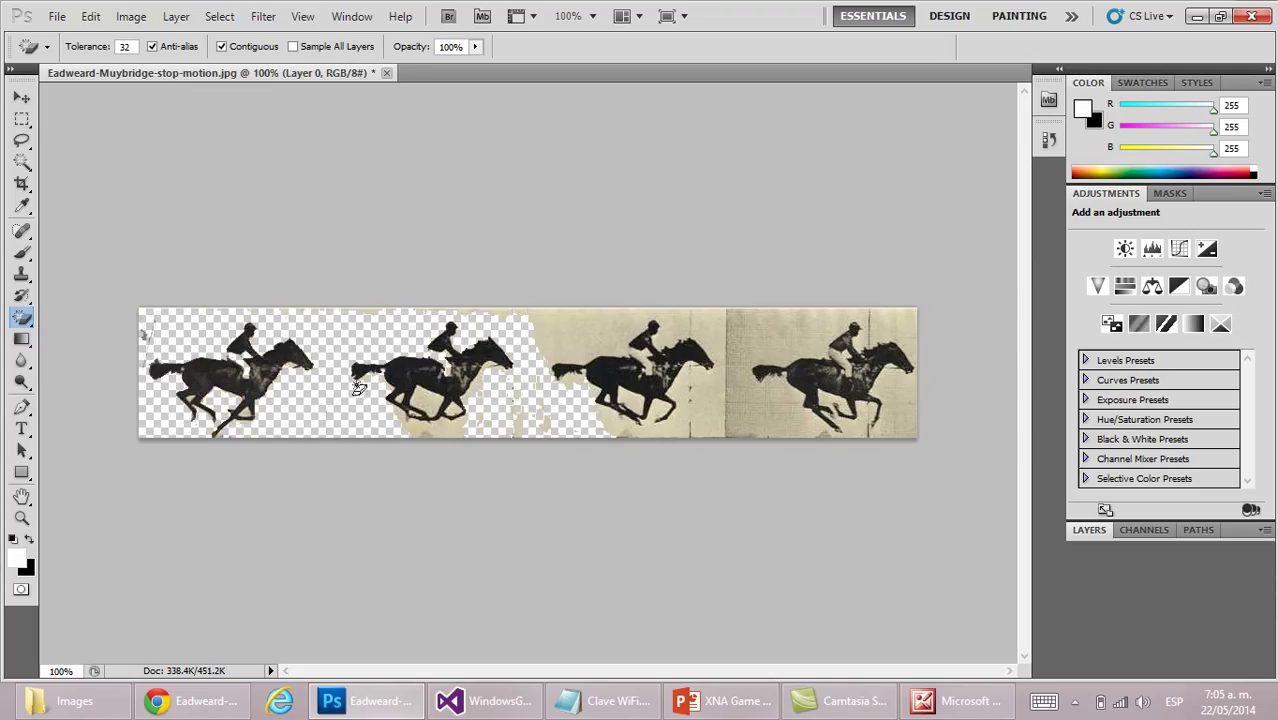
pyautogui.click(565, 333)
pyautogui.click(735, 362)
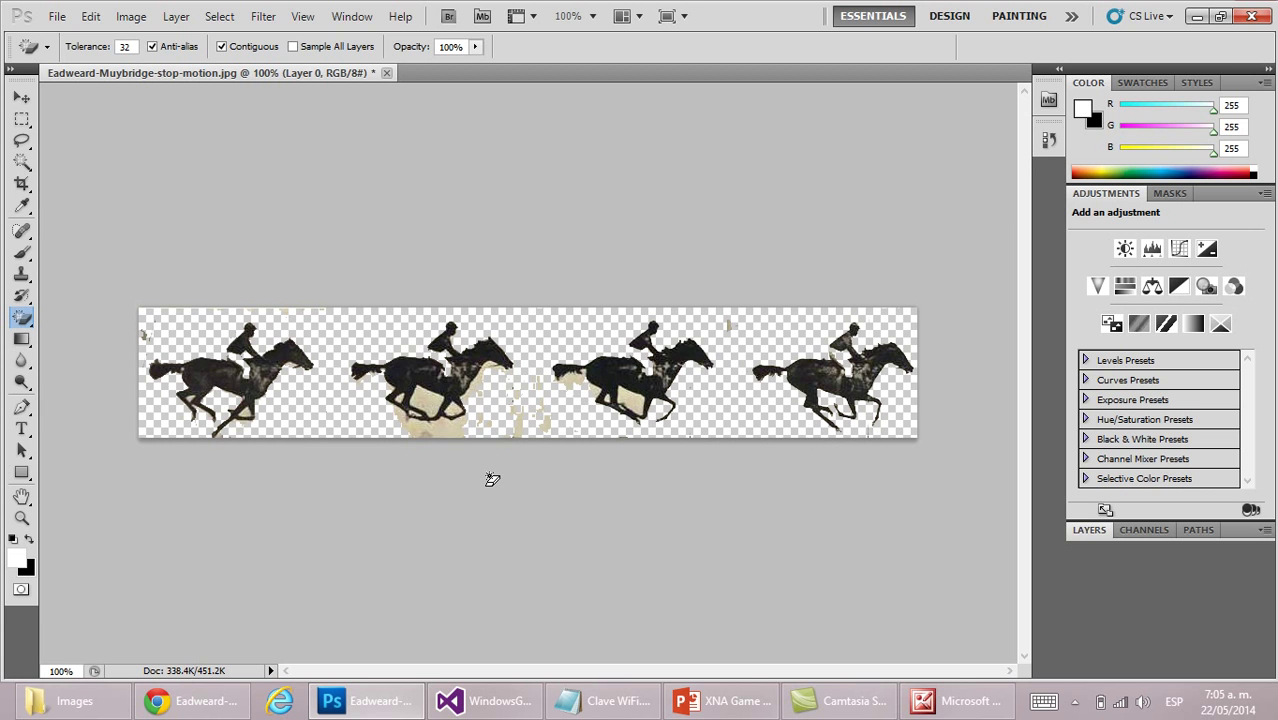
# Step: Erase the leftover background patches around the second horse's legs, belly and chest with the Magic Eraser at 200% zoom
pyautogui.hotkey('ctrl', '+')
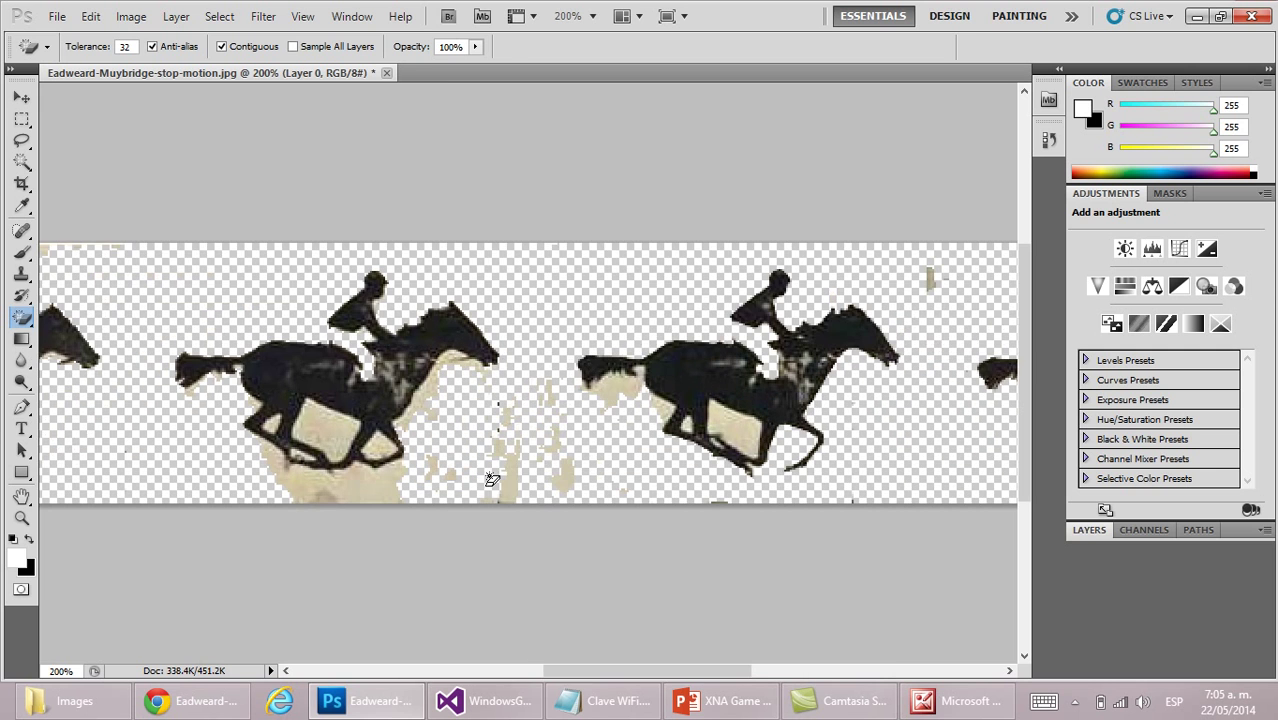
pyautogui.moveTo(617, 677); pyautogui.dragTo(465, 677)
pyautogui.click(480, 298)
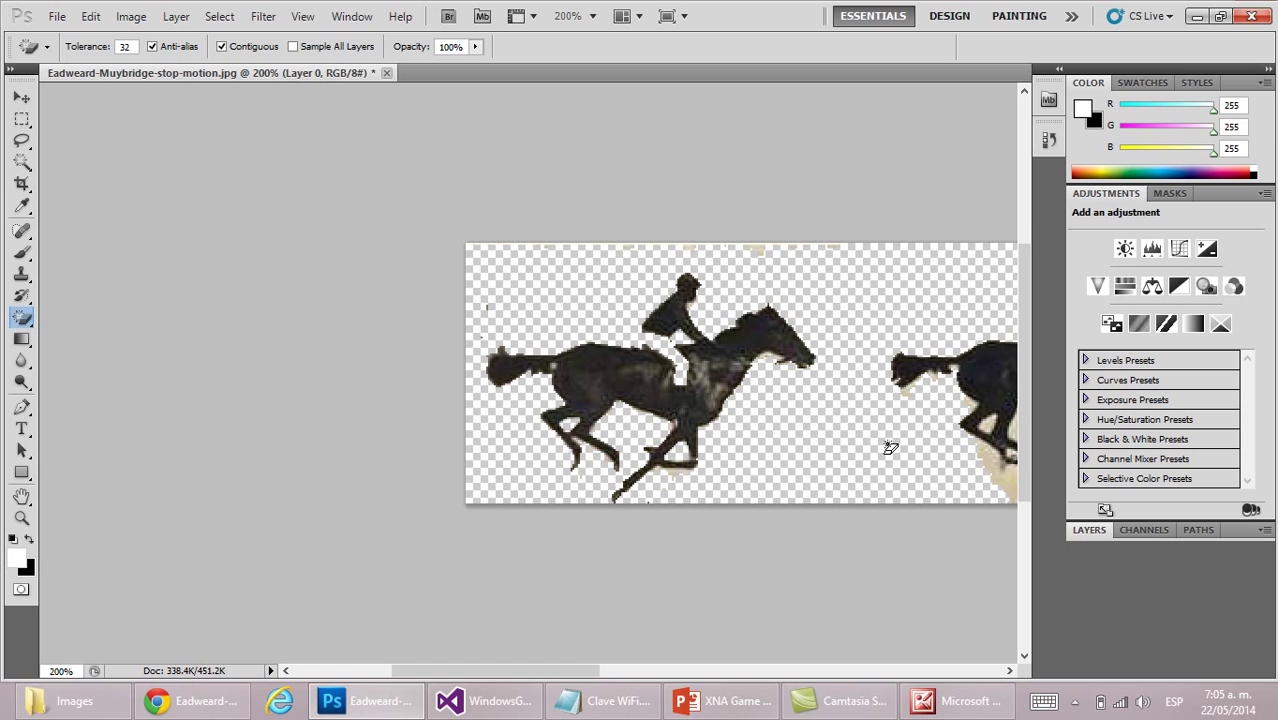
pyautogui.moveTo(585, 674); pyautogui.dragTo(626, 678)
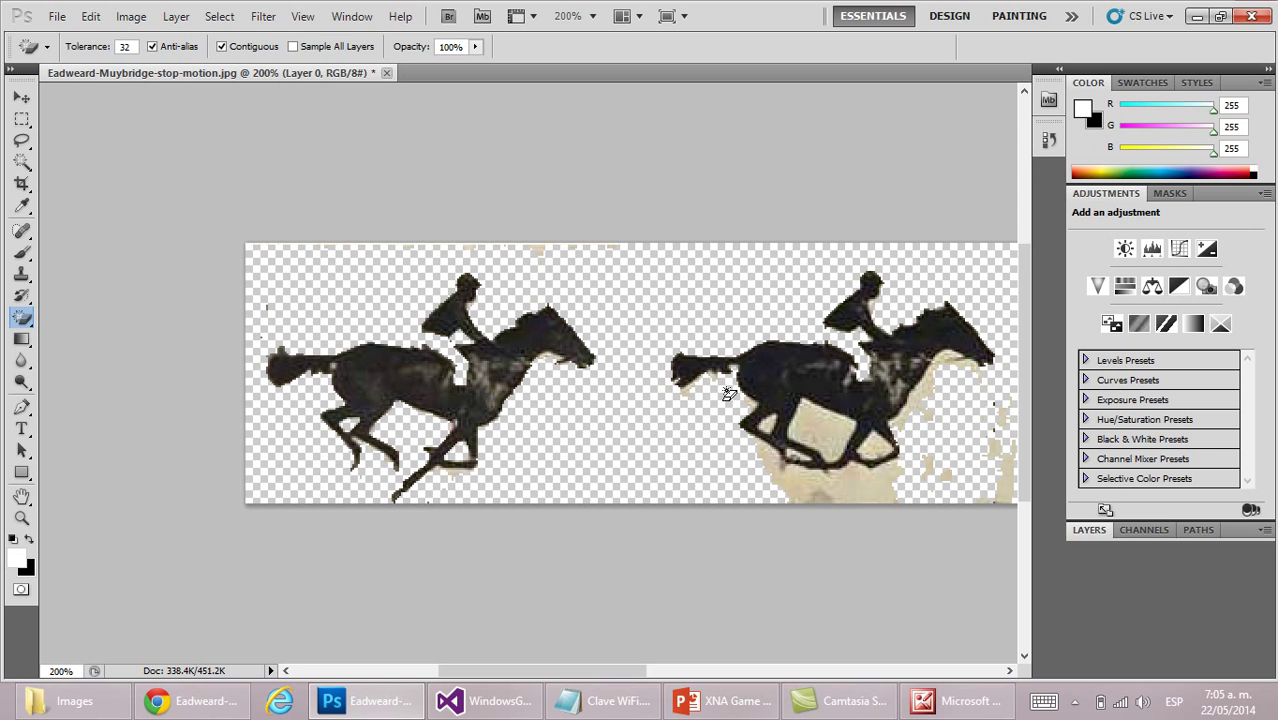
pyautogui.click(810, 437)
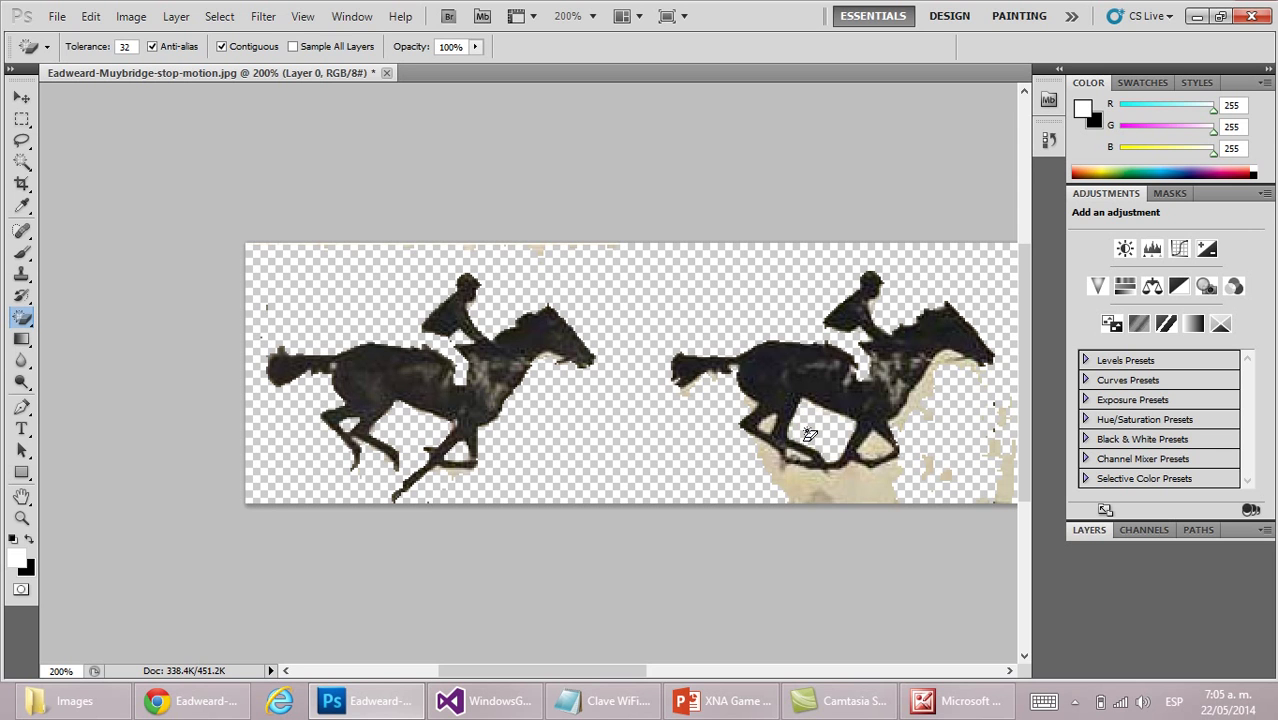
pyautogui.click(859, 501)
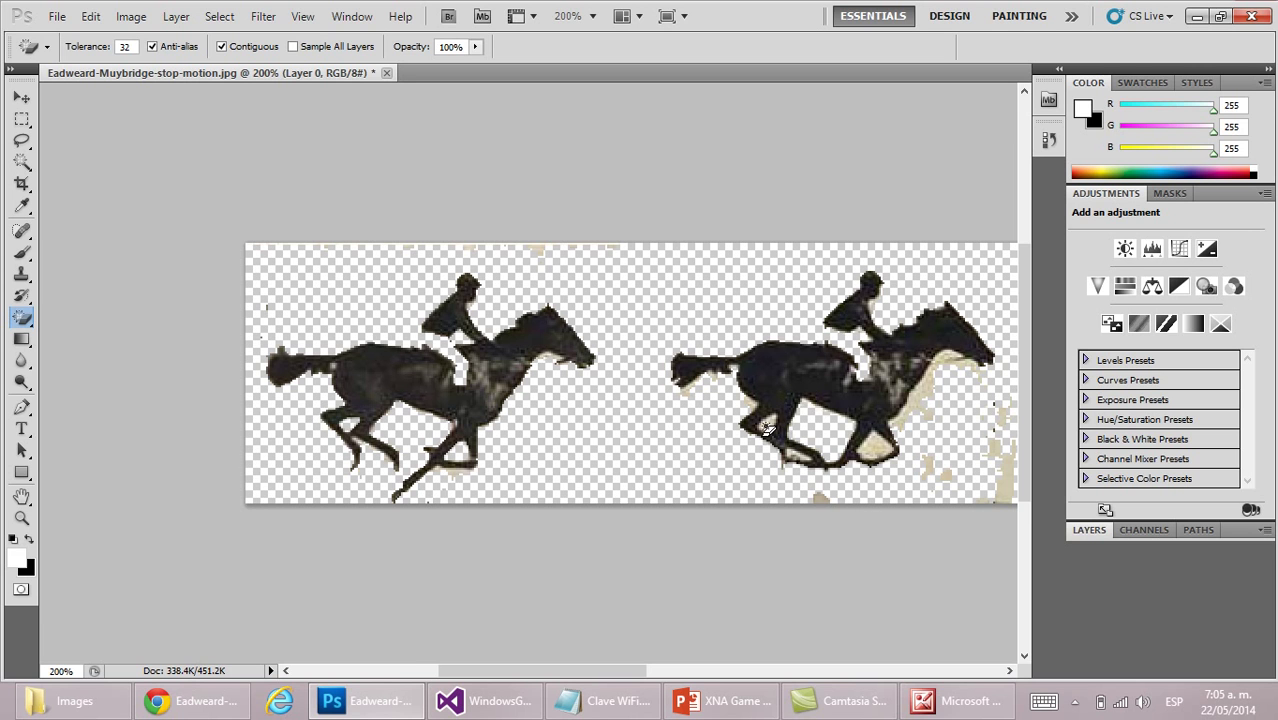
pyautogui.click(920, 400)
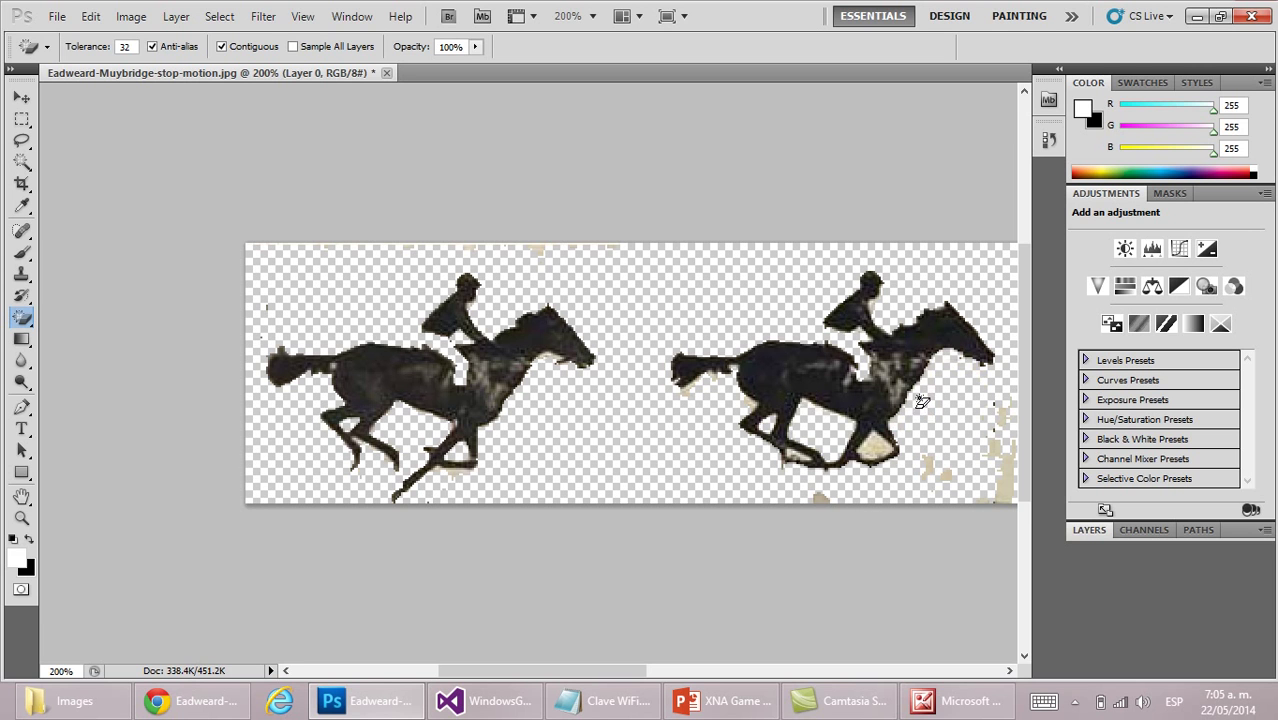
pyautogui.click(872, 446)
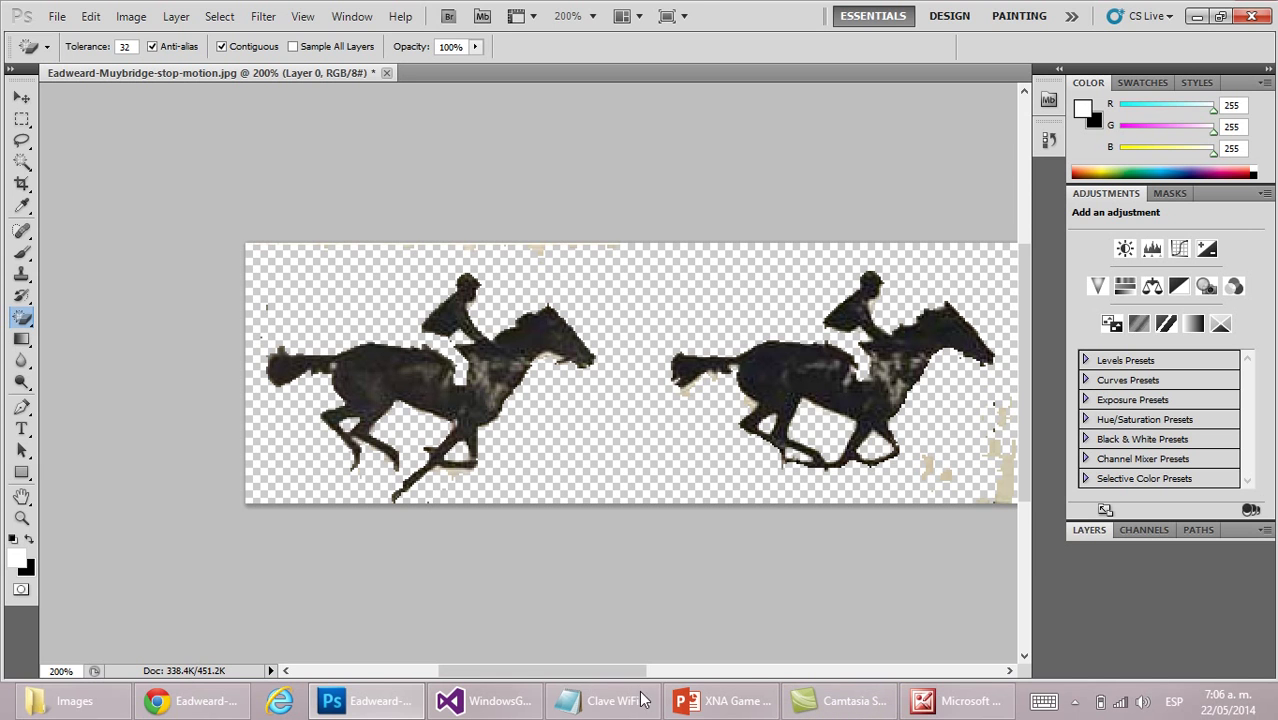
# Step: Clear the background under the third horse's belly and the larger beige patches between the second and third horses with the Magic Eraser
pyautogui.moveTo(516, 681); pyautogui.dragTo(597, 681)
pyautogui.click(720, 390)
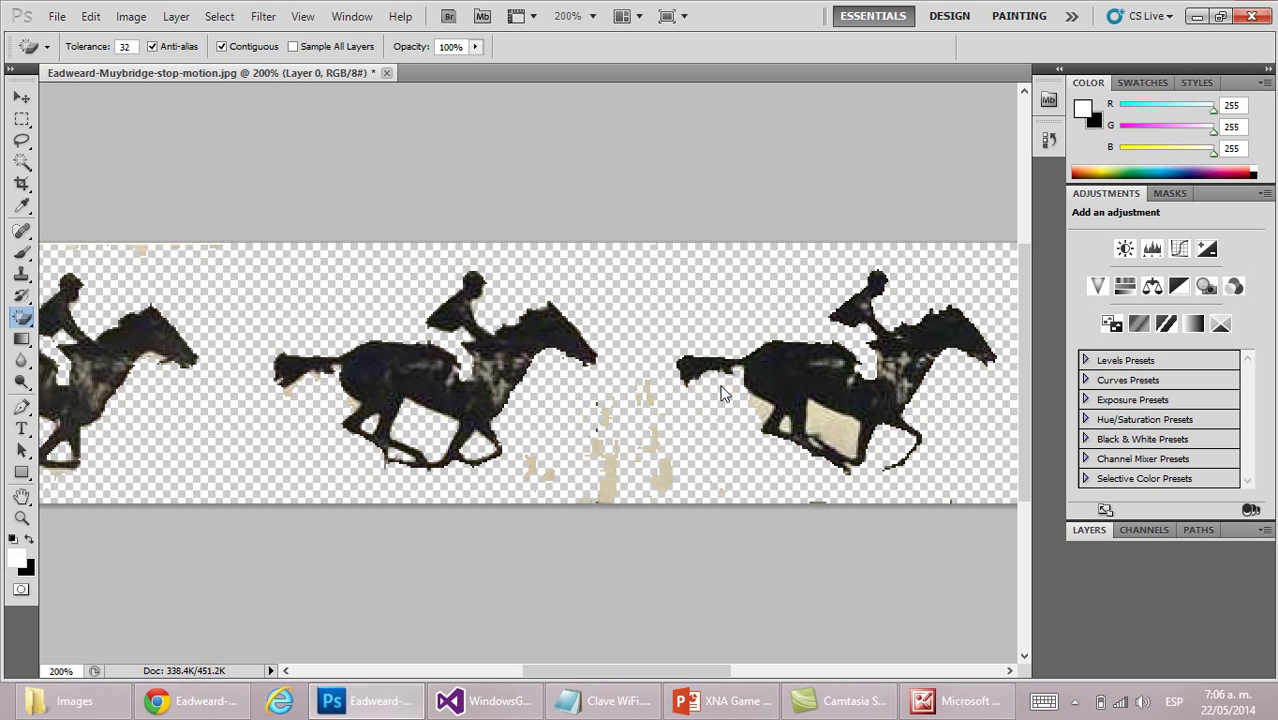
pyautogui.click(837, 432)
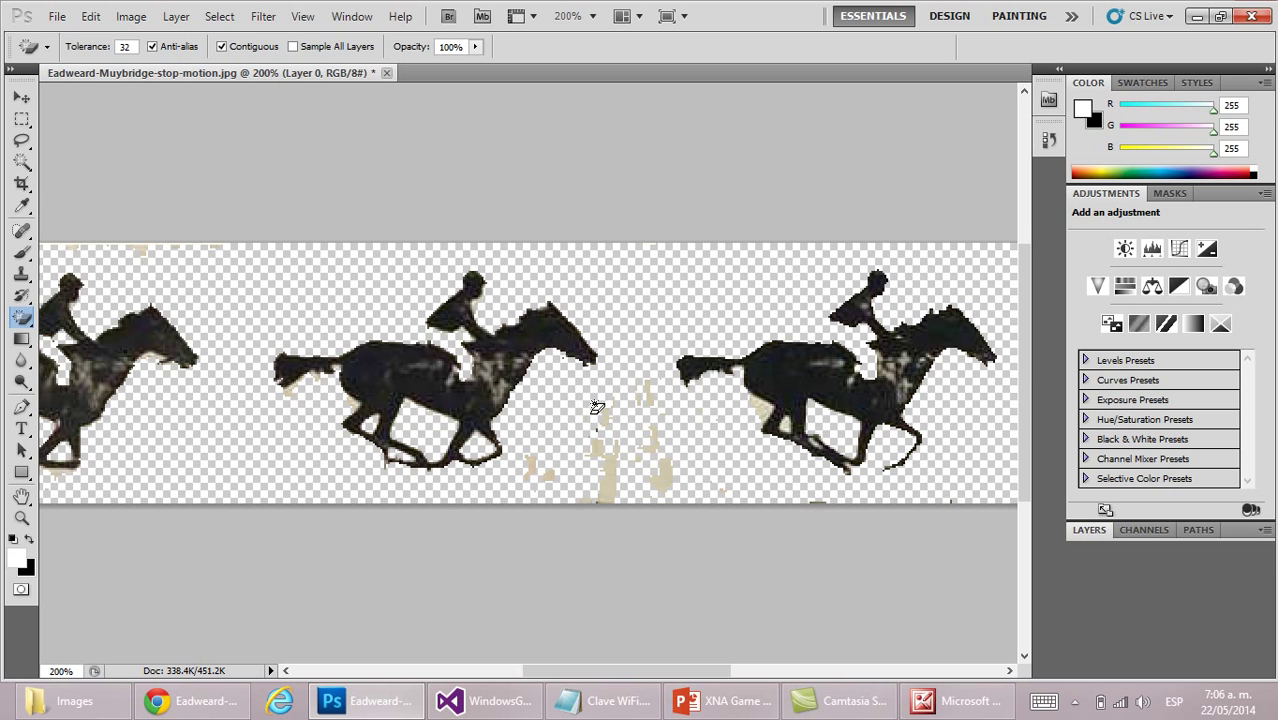
pyautogui.click(606, 472)
pyautogui.click(662, 480)
pyautogui.click(530, 464)
# Step: Rub out the specks along the upper edge and behind the first horse with the regular Eraser at brush size 13
pyautogui.moveTo(644, 677); pyautogui.dragTo(856, 576)
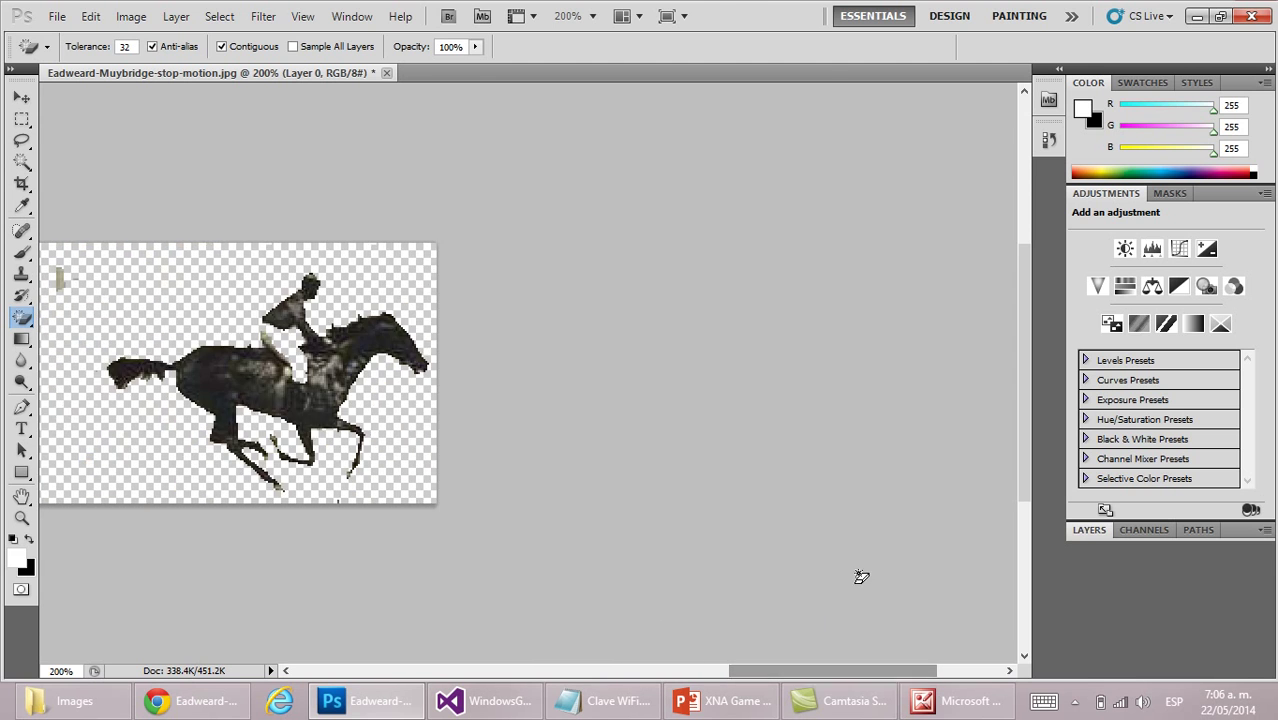
pyautogui.moveTo(873, 678); pyautogui.dragTo(523, 676)
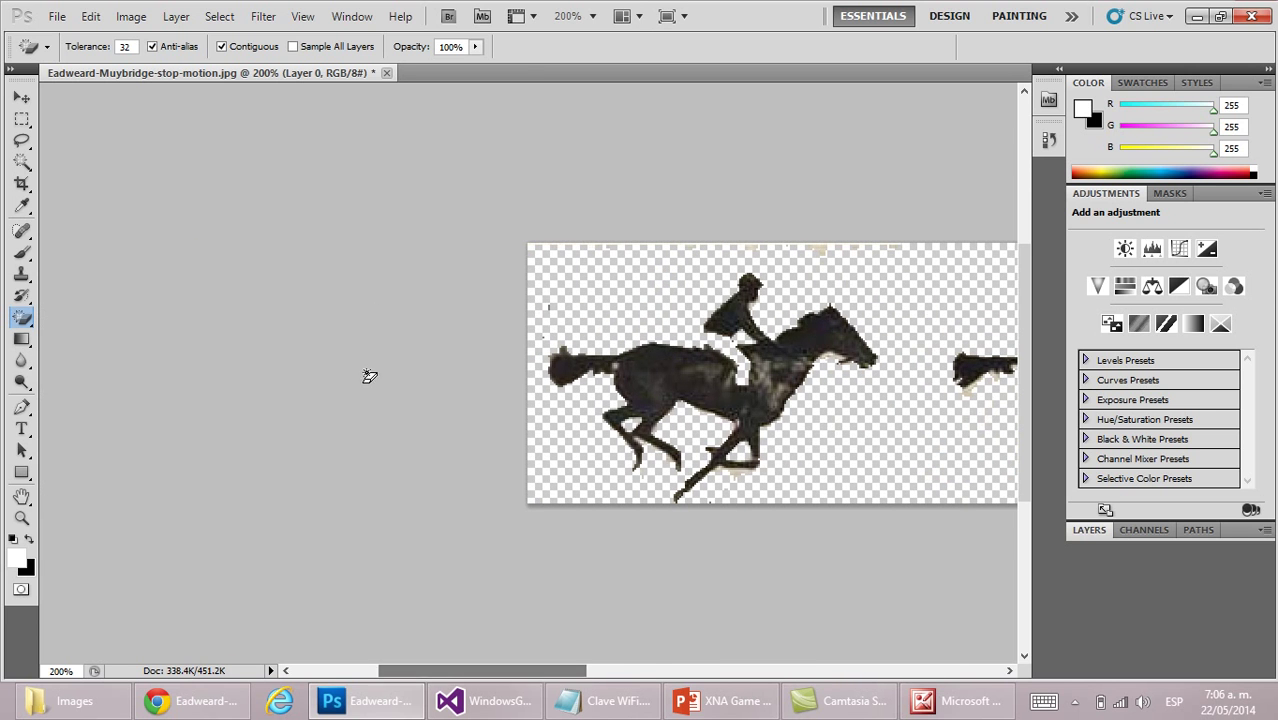
pyautogui.rightClick(24, 322)
pyautogui.click(90, 316)
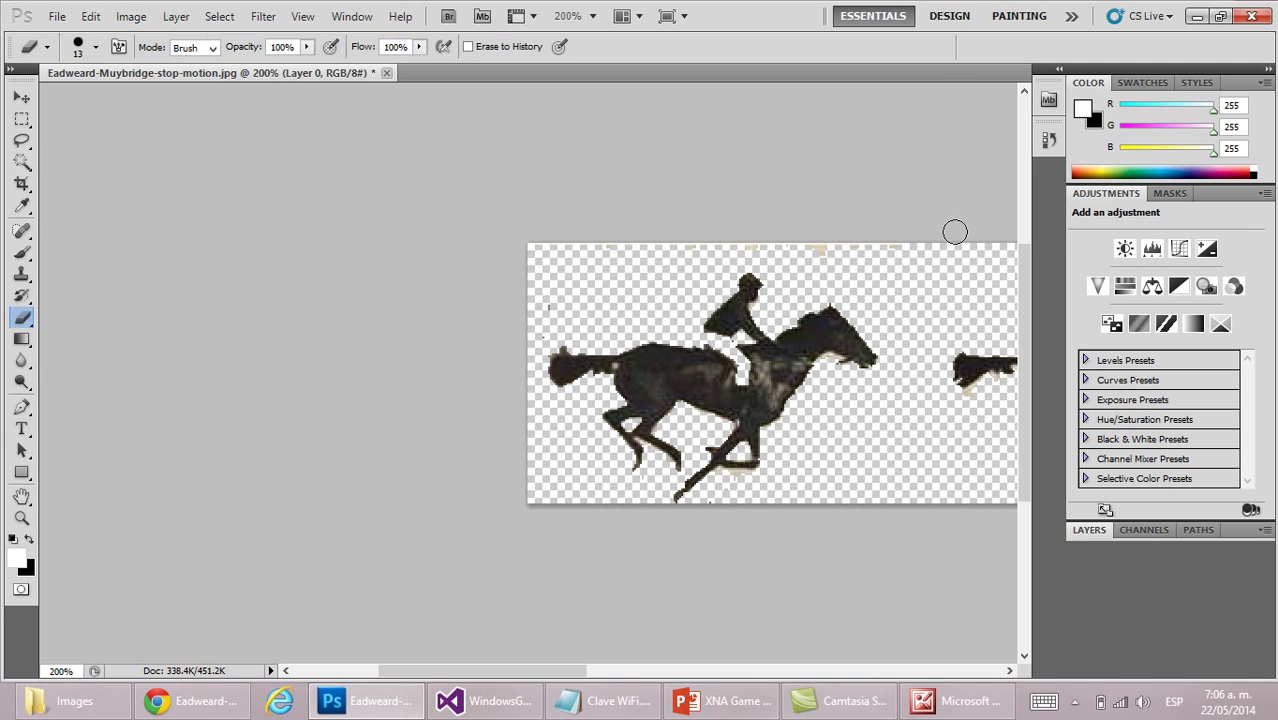
pyautogui.moveTo(784, 247)
pyautogui.mouseDown()
pyautogui.moveTo(896, 245)
pyautogui.moveTo(727, 222)
pyautogui.moveTo(756, 231)
pyautogui.moveTo(701, 244)
pyautogui.mouseUp()
pyautogui.moveTo(542, 305); pyautogui.dragTo(543, 320)
# Step: Erase the remaining specks between the second and third horses, along the lower edge, and between the third and fourth horses
pyautogui.moveTo(556, 680); pyautogui.dragTo(694, 680)
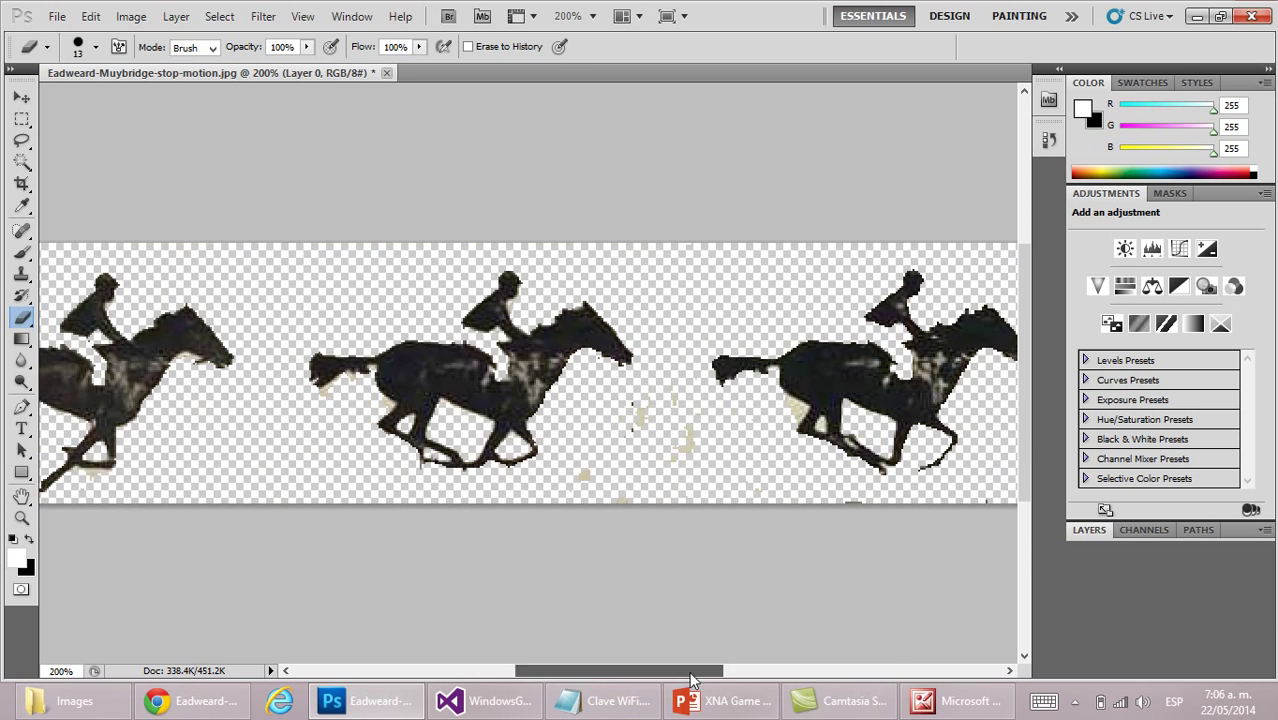
pyautogui.moveTo(581, 461); pyautogui.dragTo(628, 514)
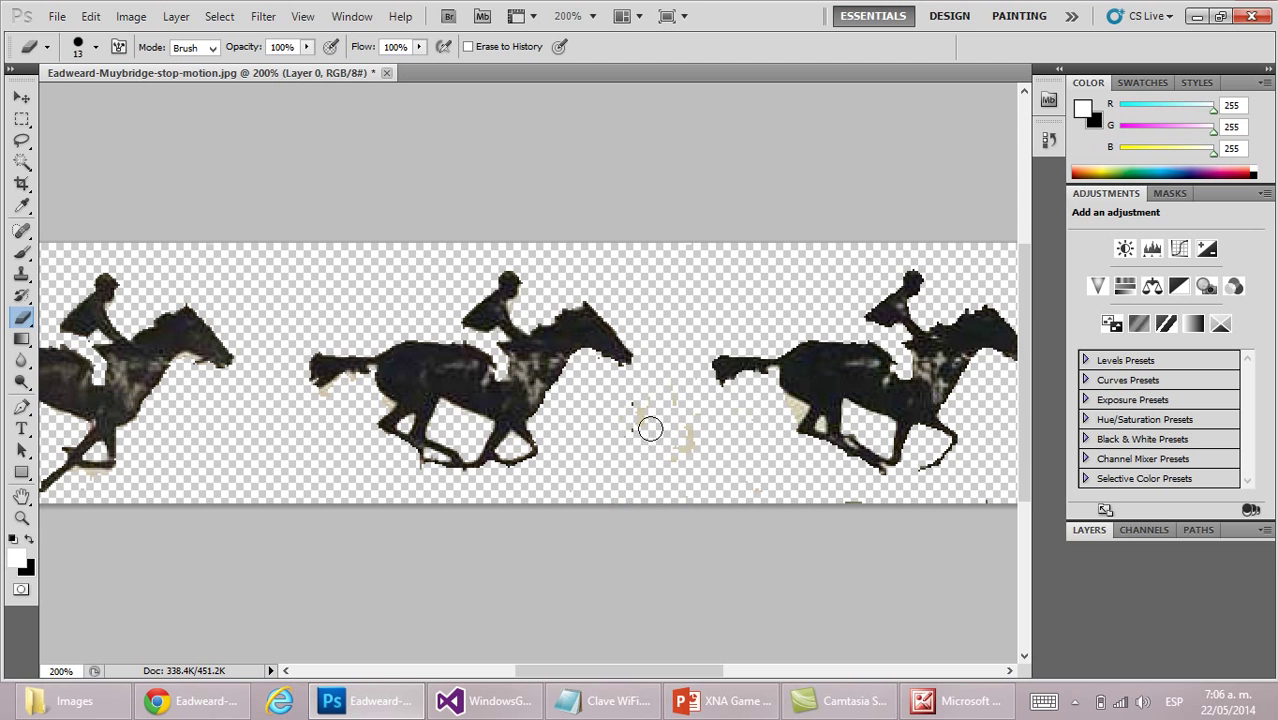
pyautogui.moveTo(633, 411)
pyautogui.mouseDown()
pyautogui.moveTo(676, 437)
pyautogui.moveTo(670, 409)
pyautogui.mouseUp()
pyautogui.moveTo(977, 510); pyautogui.dragTo(1011, 509)
pyautogui.click(1010, 671)
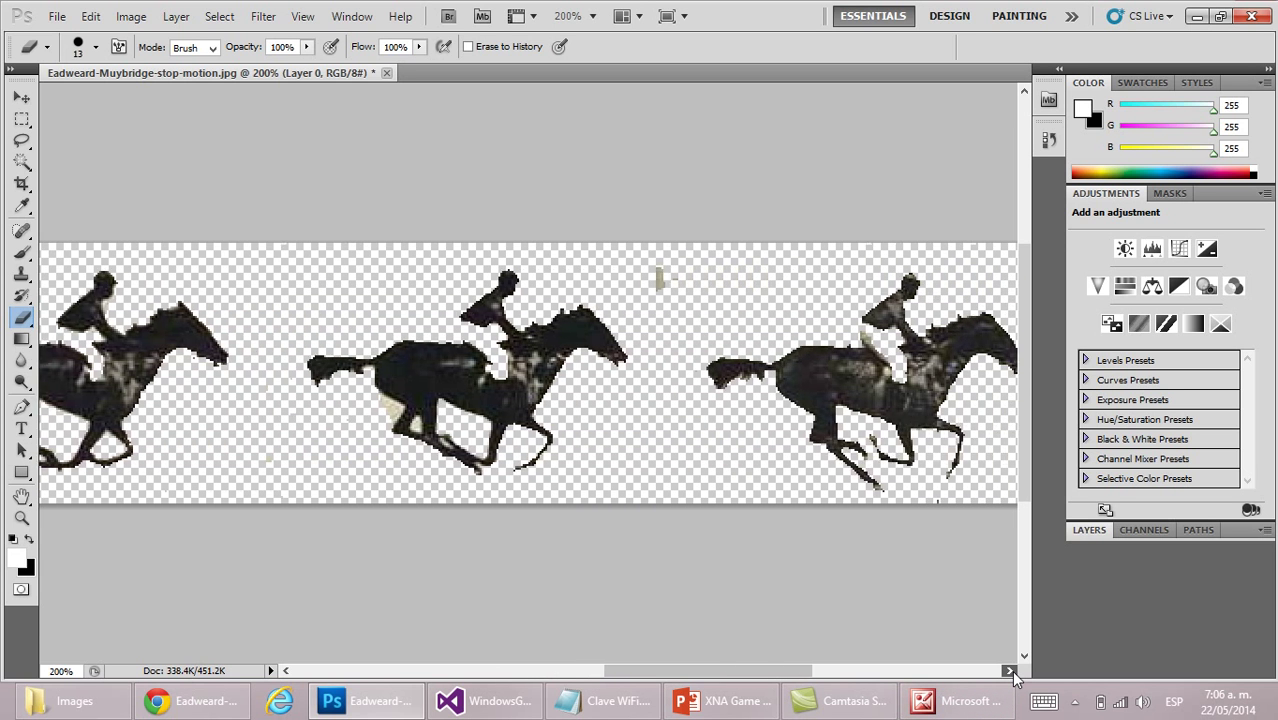
pyautogui.moveTo(486, 274); pyautogui.dragTo(534, 282)
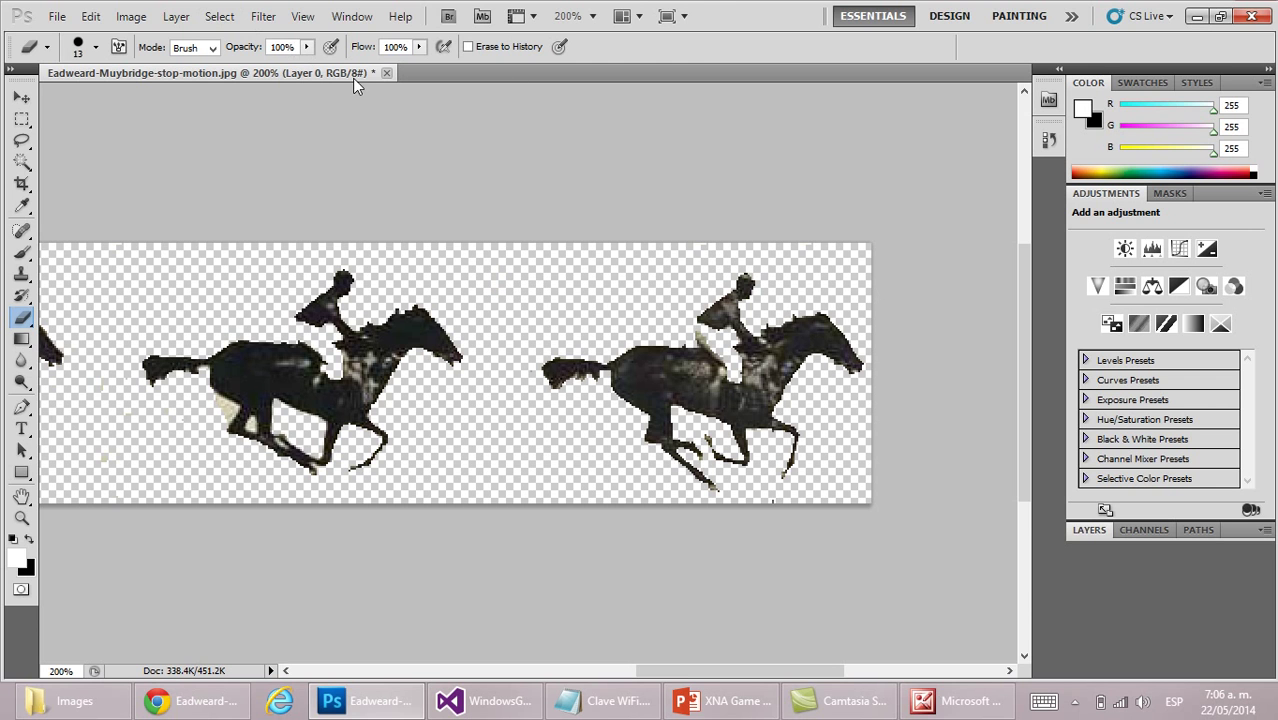
# Step: Close the horse strip, saving it as Eadweard-Muybridge-stop-motion.psd in the Images folder with the default format options
pyautogui.click(386, 73)
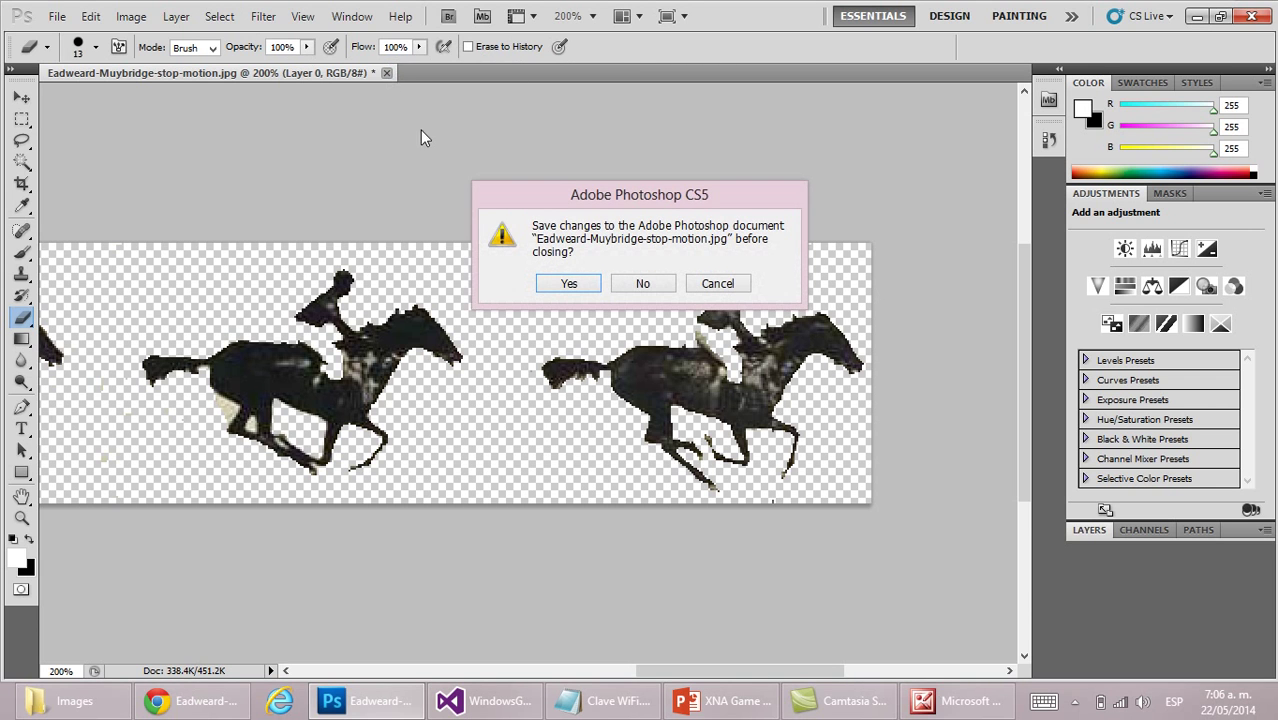
pyautogui.click(568, 285)
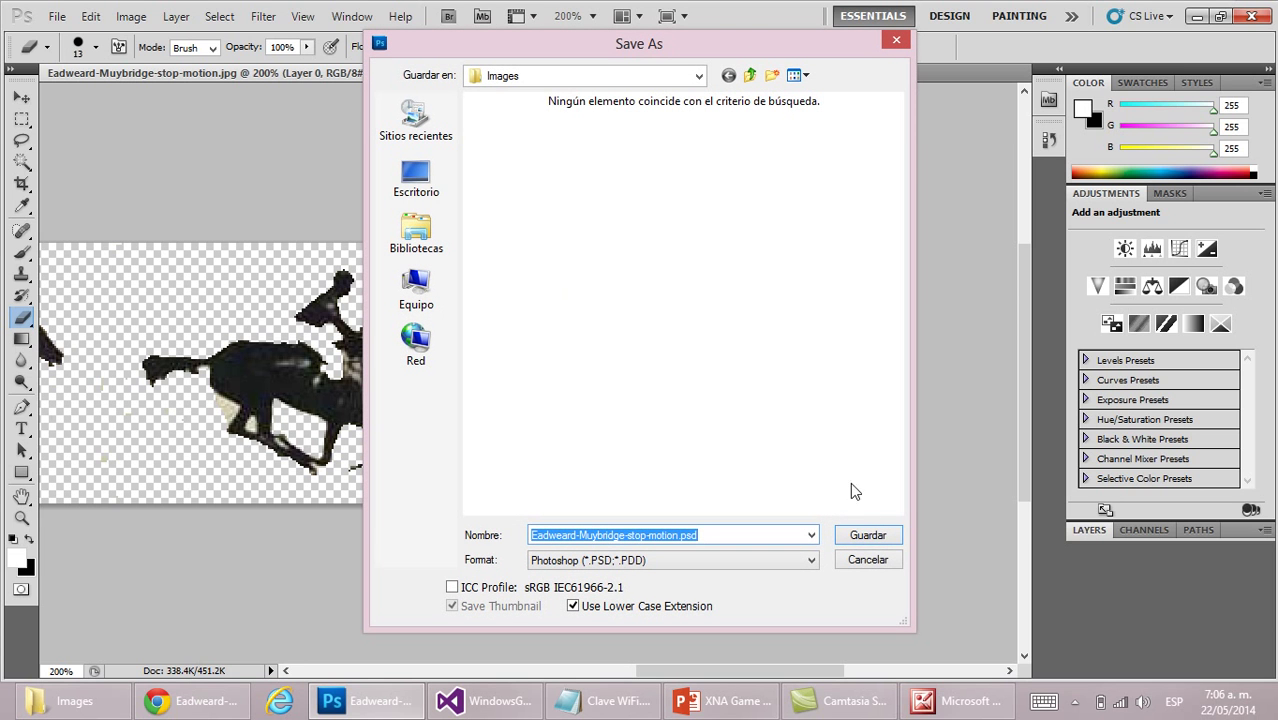
pyautogui.click(864, 536)
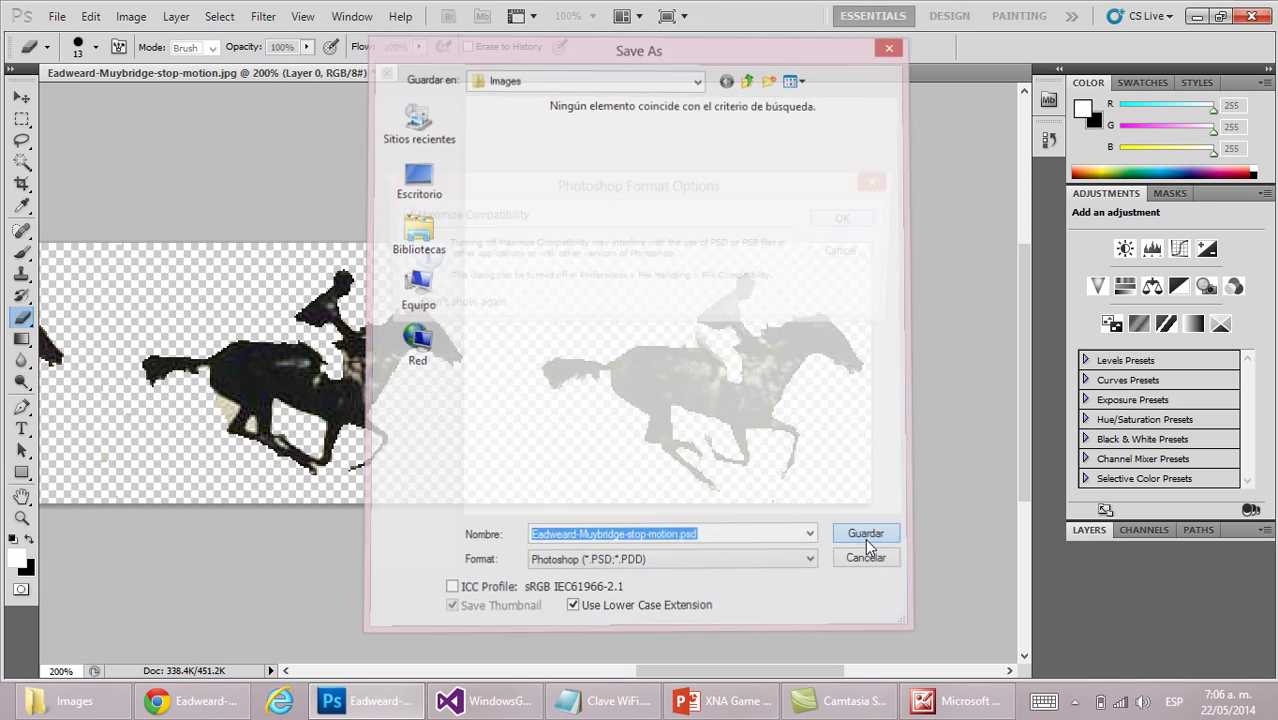
pyautogui.click(848, 221)
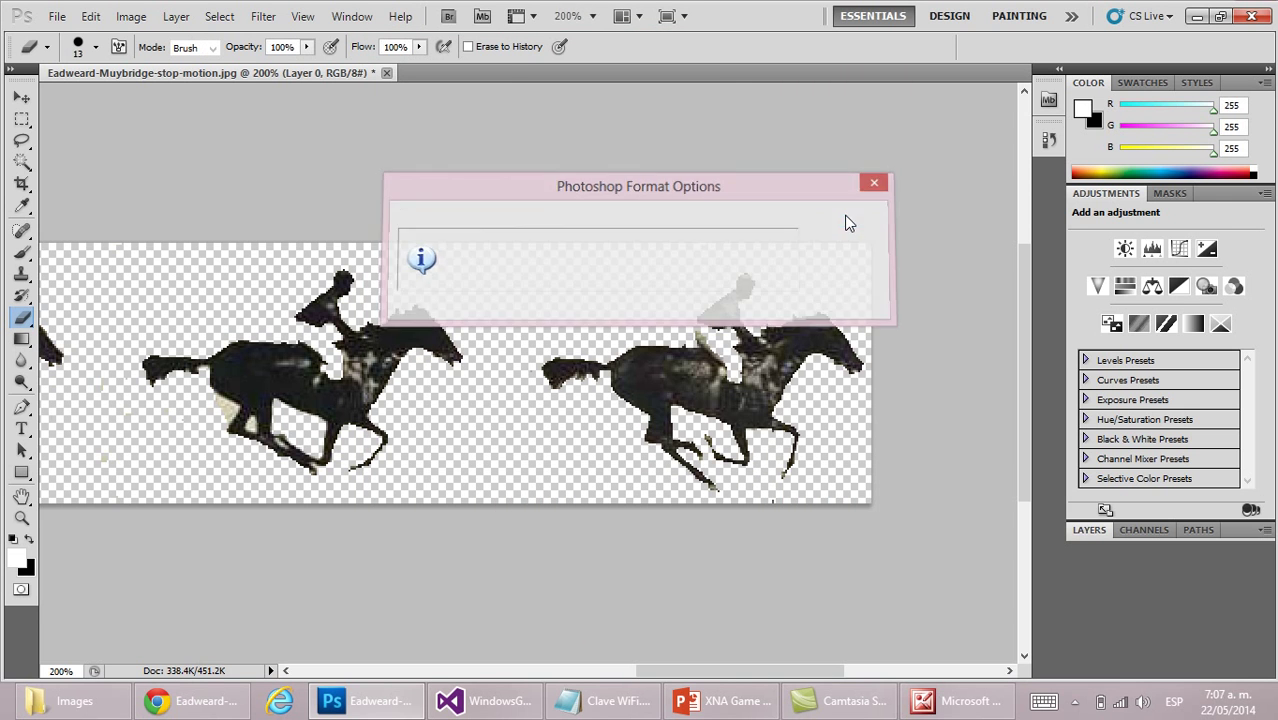
# Step: Switch to the Images folder in File Explorer and check the saved PSD alongside the original horse JPG
pyautogui.click(110, 703)
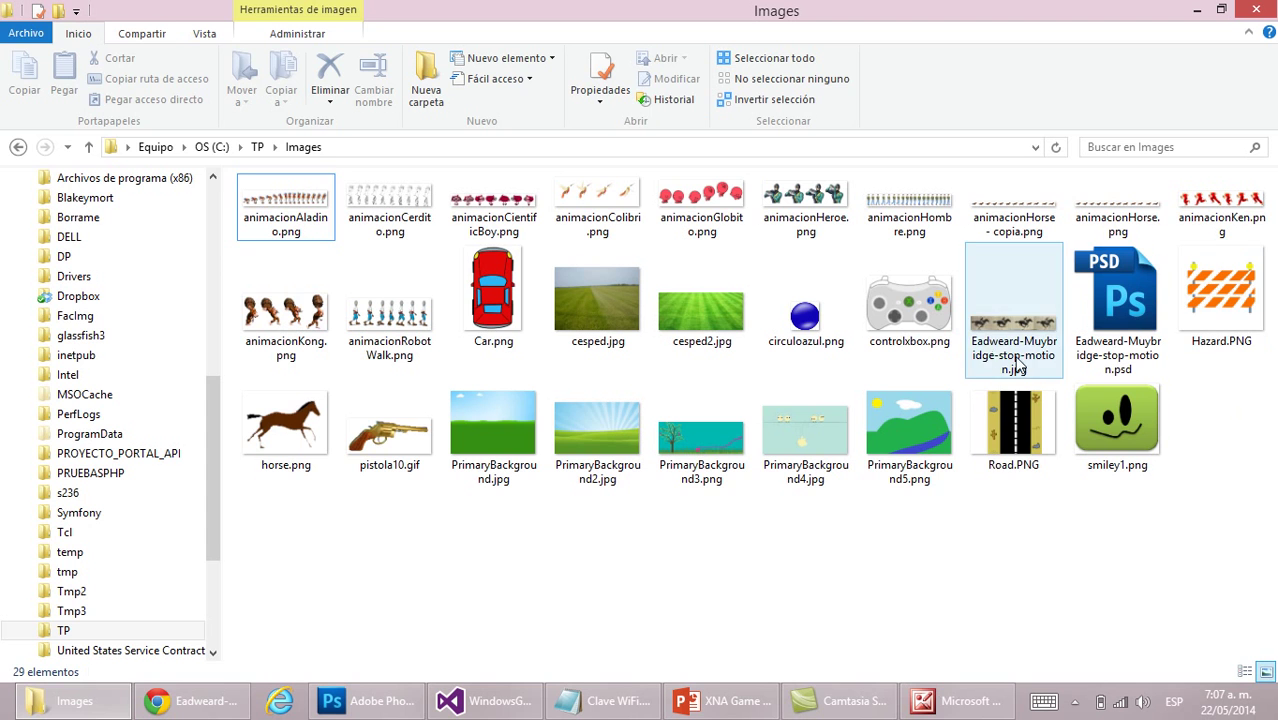
pyautogui.click(1010, 318)
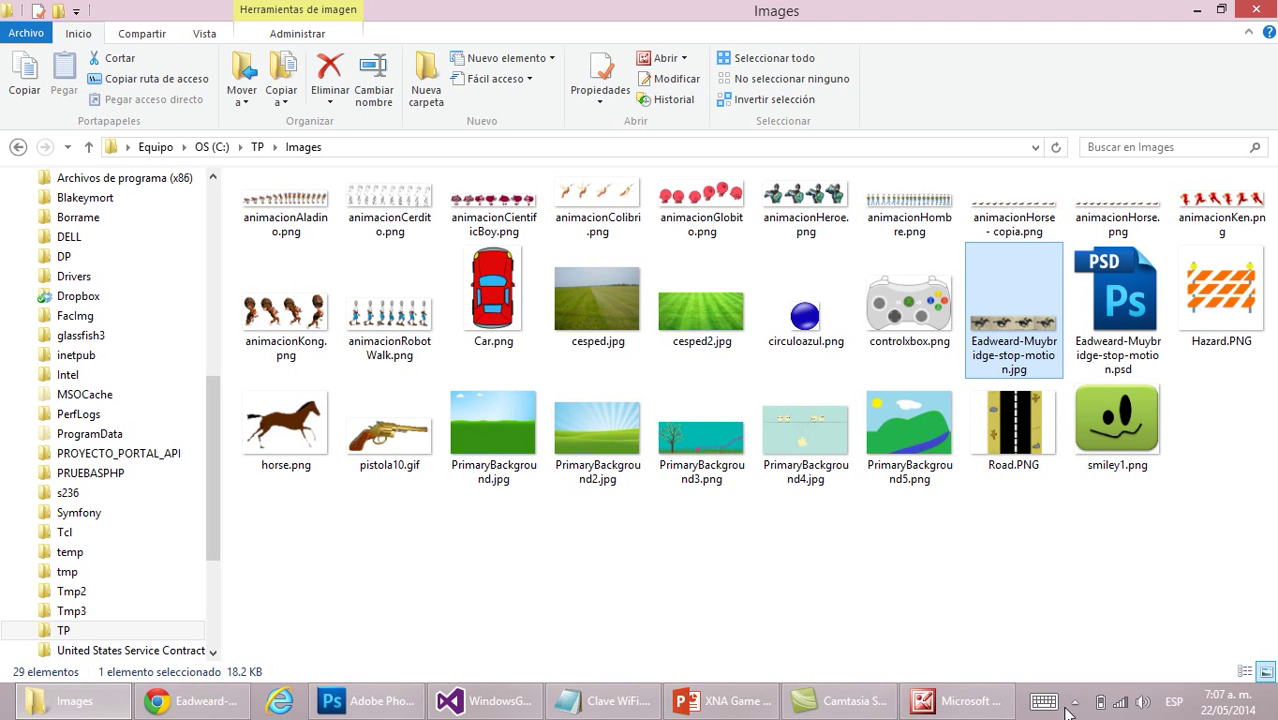
pyautogui.click(1085, 653)
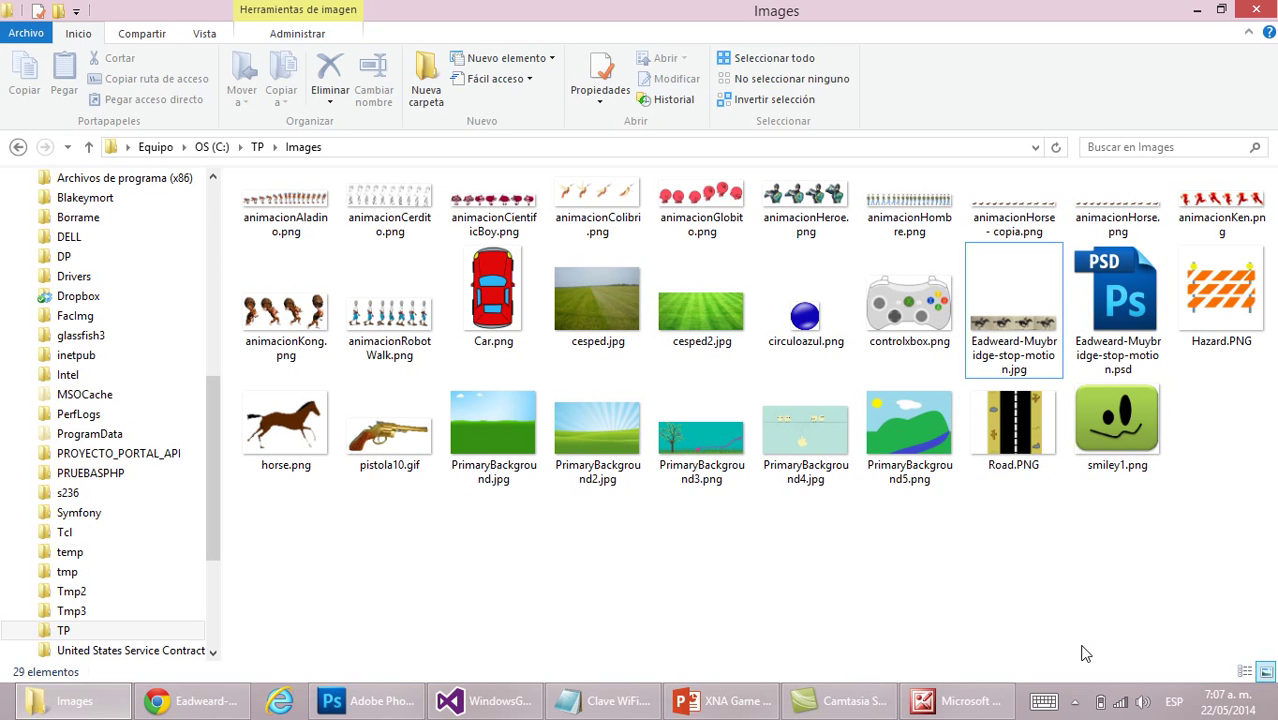
# Step: Open animacionRobotWalk.png from the Images folder in Photoshop
pyautogui.click(370, 701)
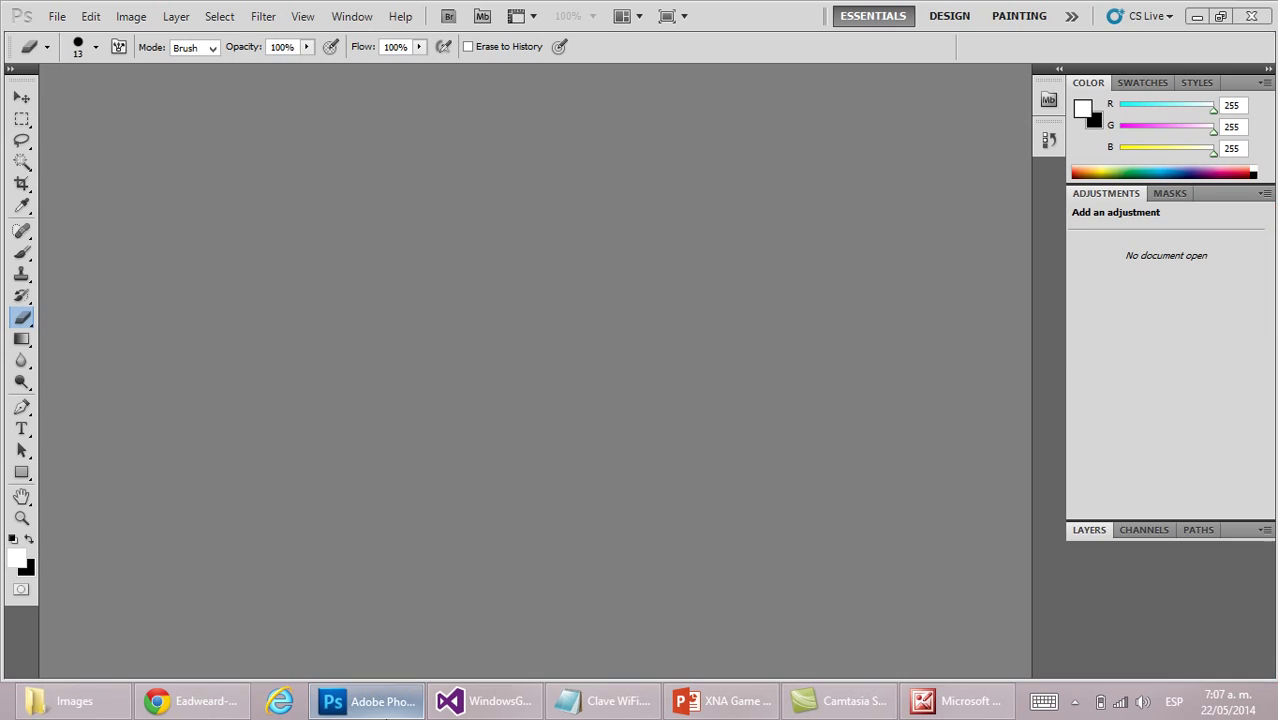
pyautogui.click(42, 700)
pyautogui.moveTo(385, 300); pyautogui.dragTo(443, 456)
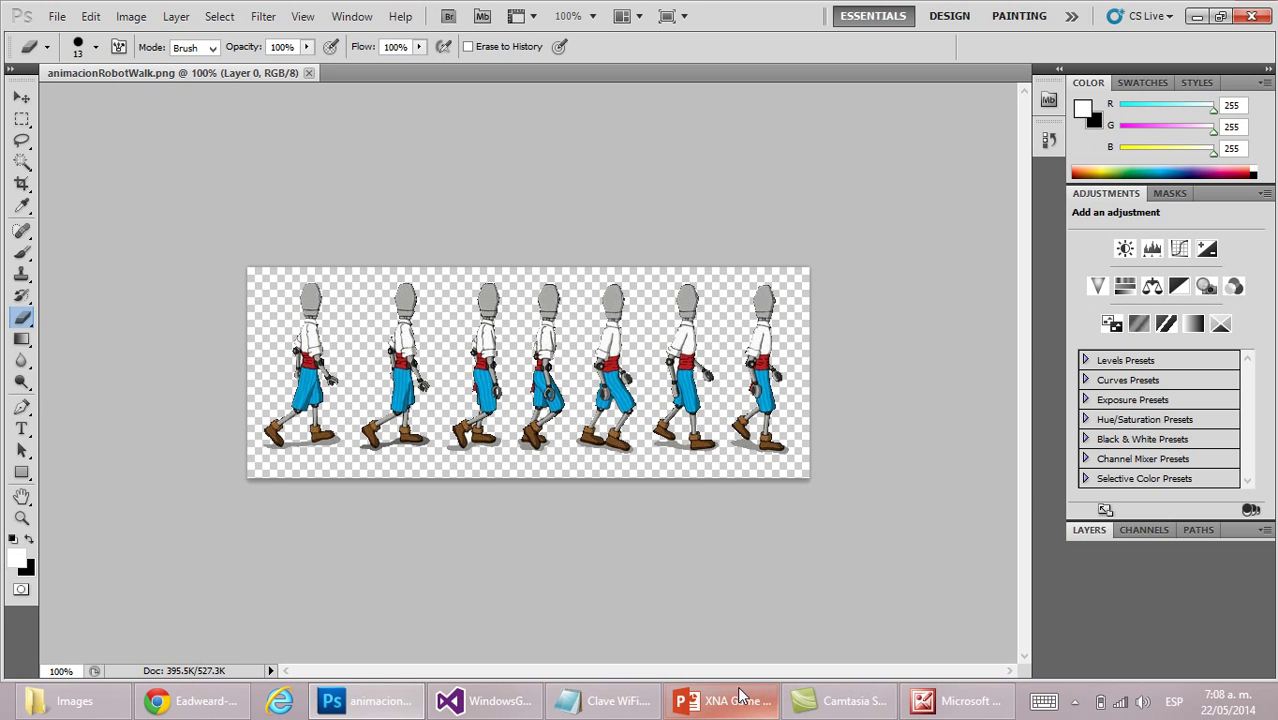
# Step: Switch to the XNA Game Studio presentation in PowerPoint, go to the "Sprites Animados y Mensajes" slide, and start and exit the slide show
pyautogui.click(958, 700)
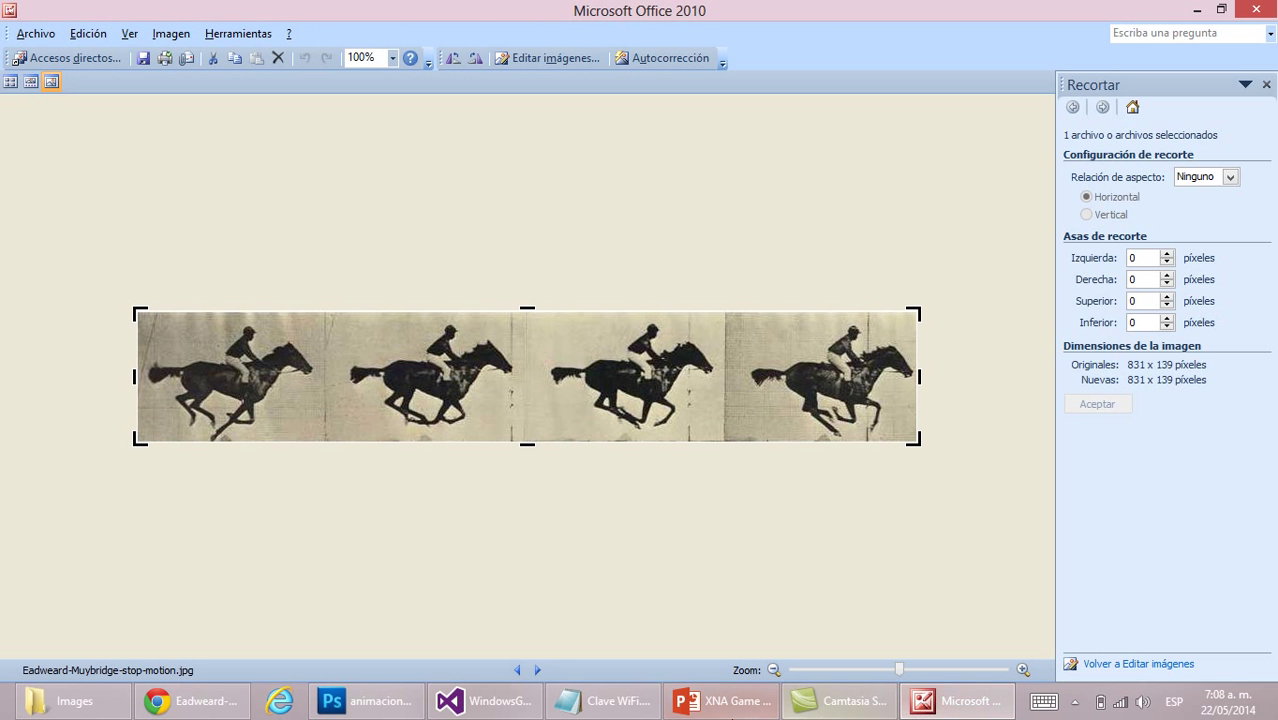
pyautogui.click(726, 701)
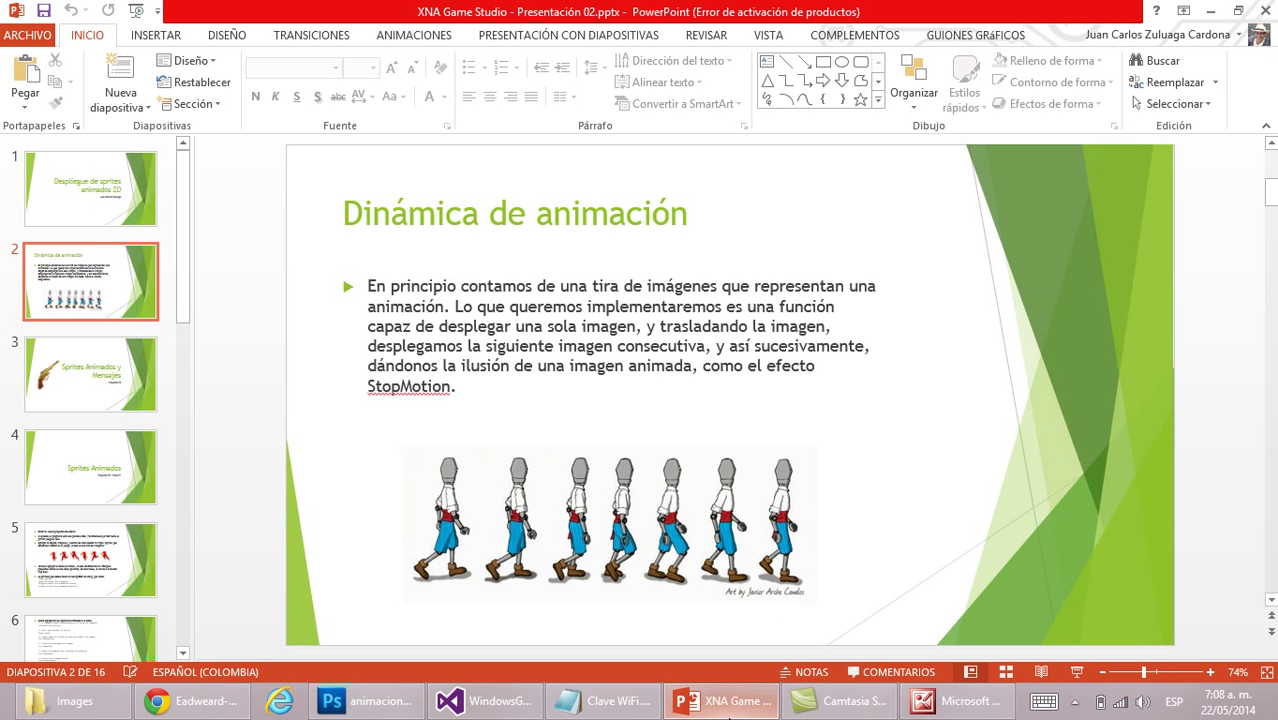
pyautogui.press('pagedown')
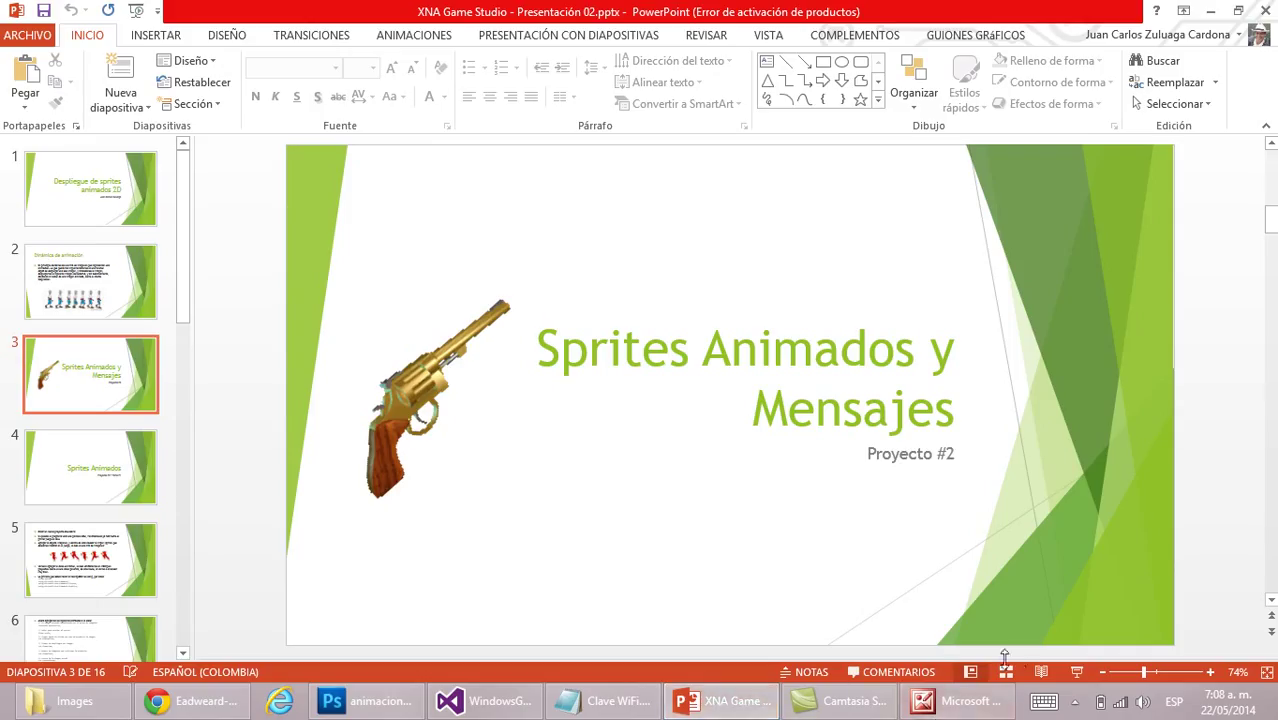
pyautogui.click(1077, 672)
pyautogui.press('Escape')
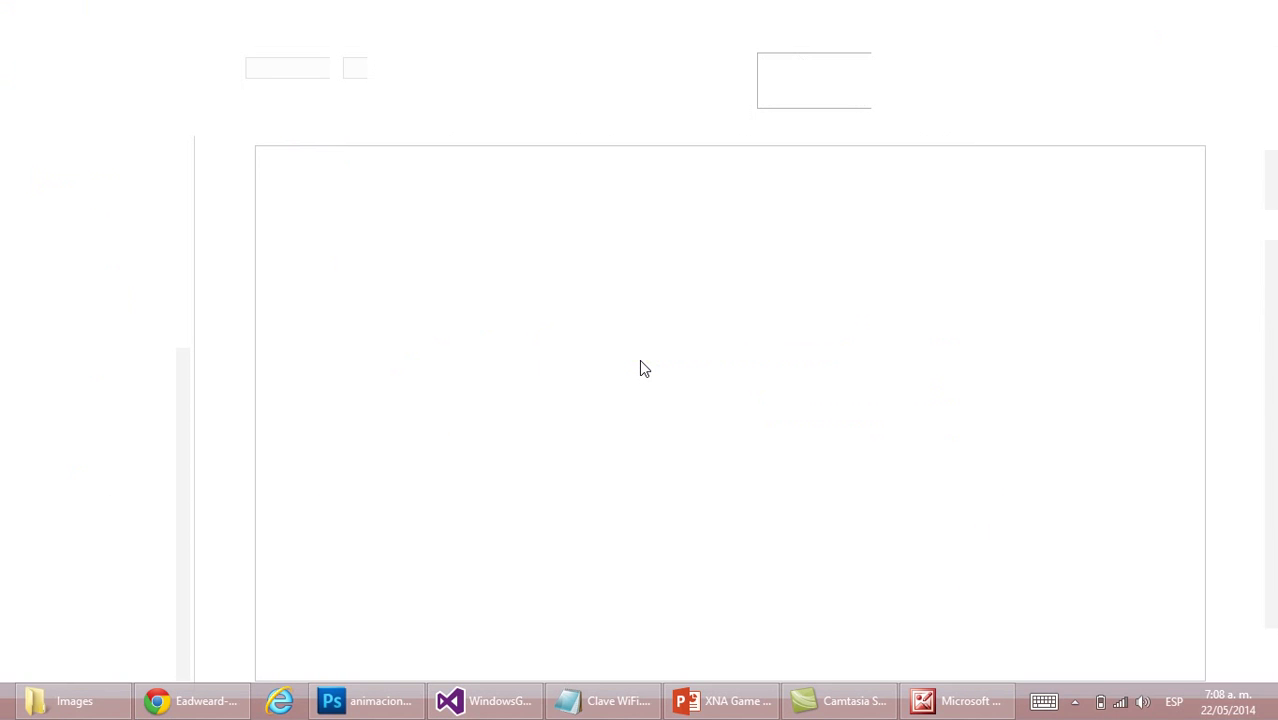